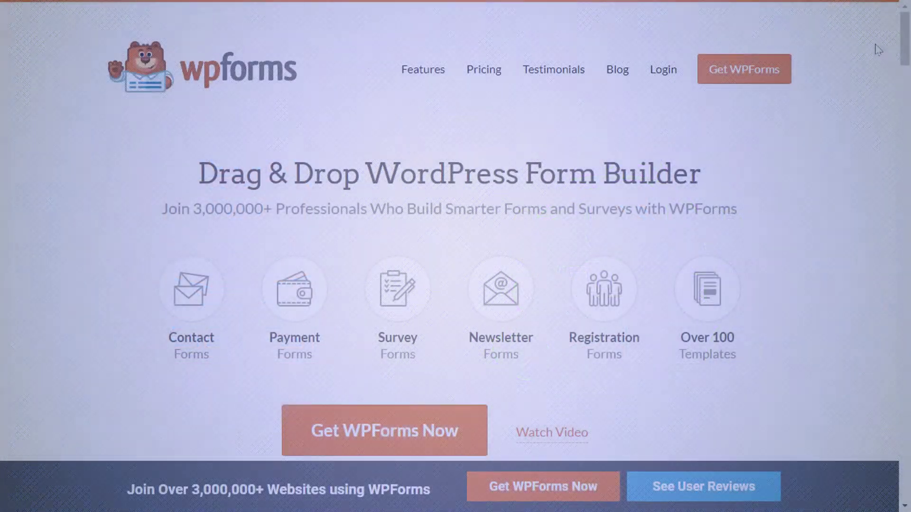
# Scroll the WPForms homepage past the form-builder video preview to the features list
pyautogui.scroll(-9, 455, 256)
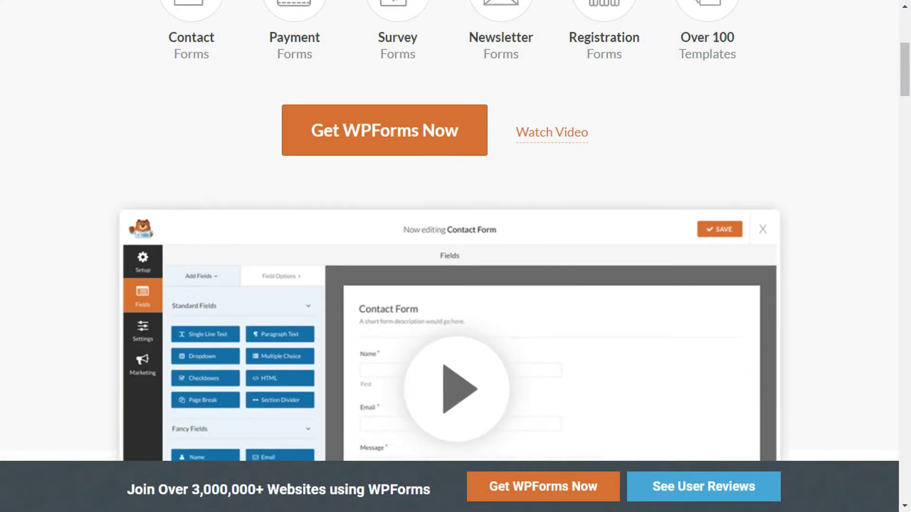
pyautogui.scroll(-10, 455, 256)
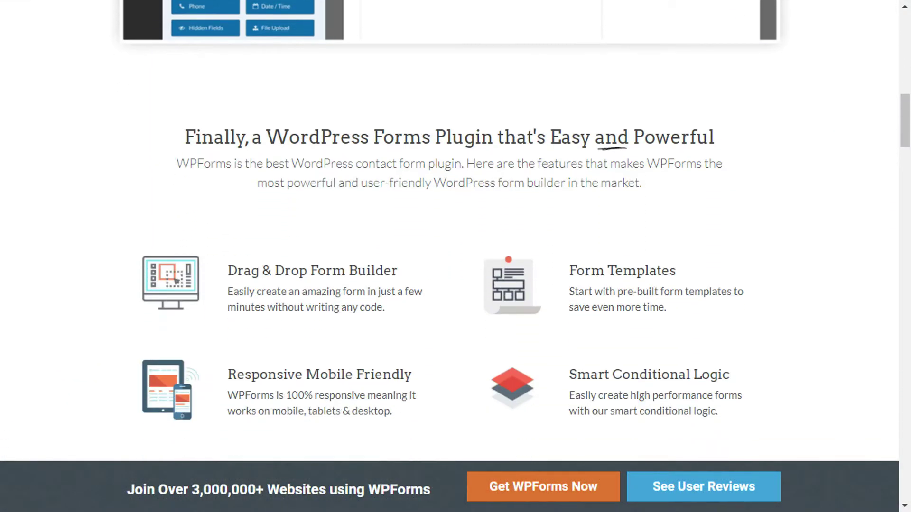
pyautogui.scroll(-7, 455, 256)
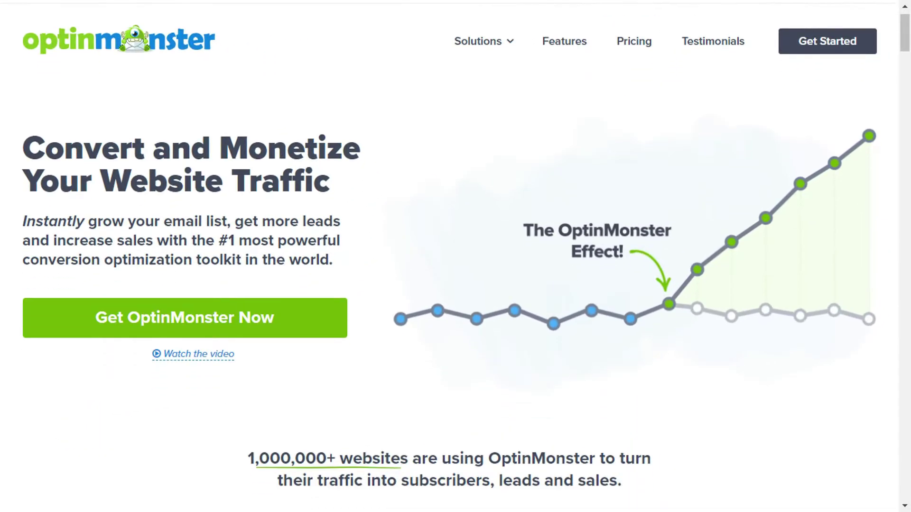
# Scroll the OptinMonster homepage through Steps 1–3 to 'Test and Adjust in Real Time'
pyautogui.scroll(-8, 455, 256)
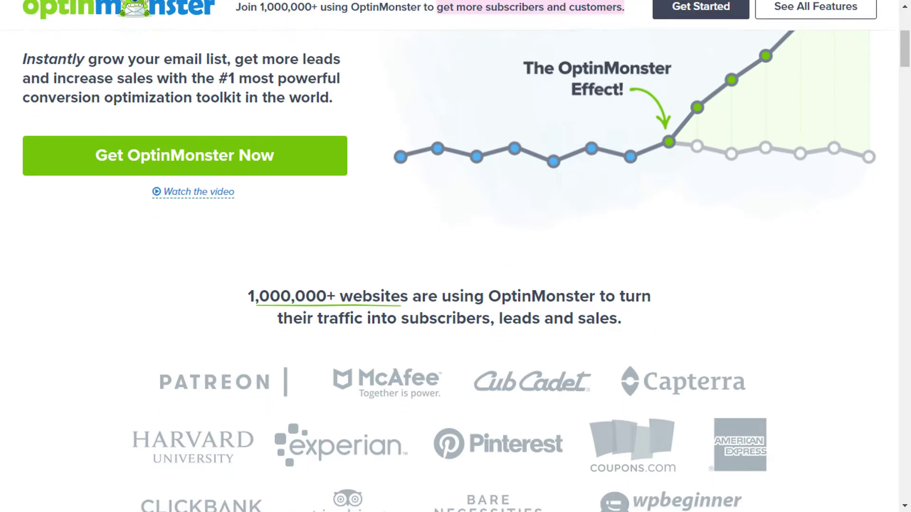
pyautogui.scroll(-6, 455, 256)
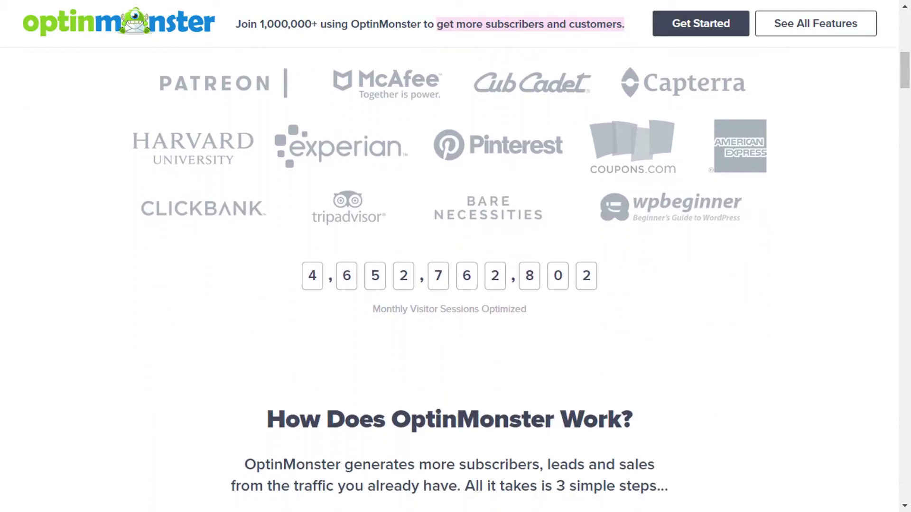
pyautogui.scroll(-7, 456, 256)
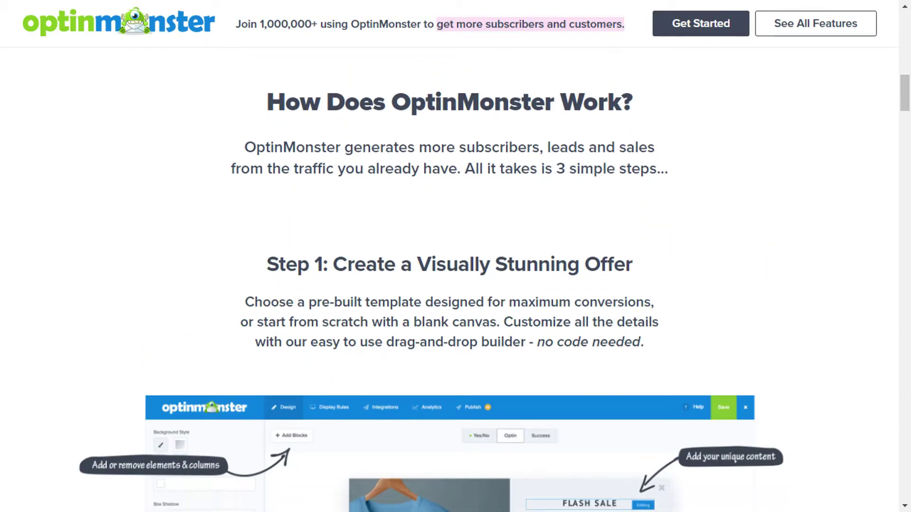
pyautogui.scroll(-7, 456, 256)
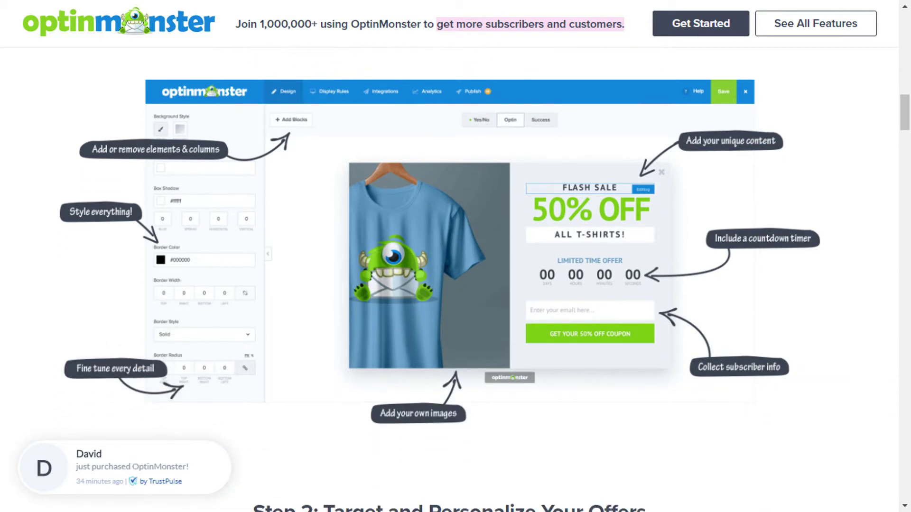
pyautogui.scroll(-7, 456, 257)
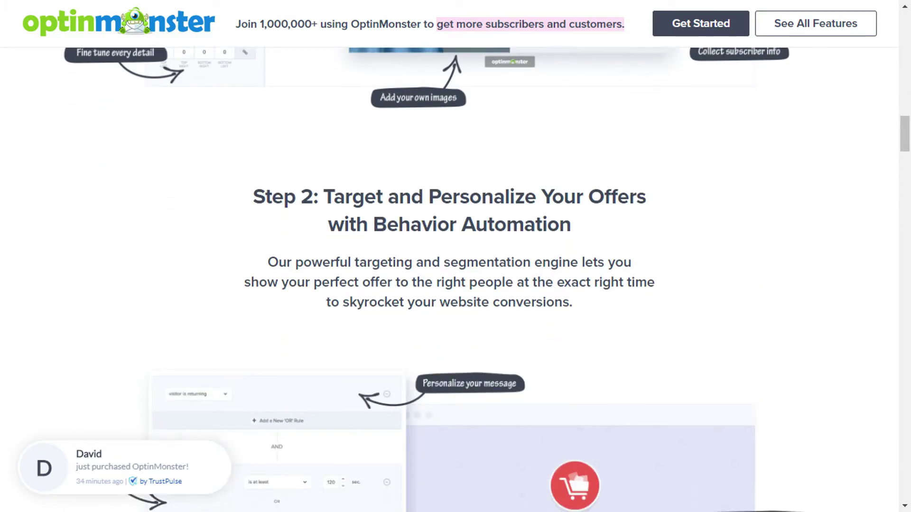
pyautogui.scroll(-7, 455, 256)
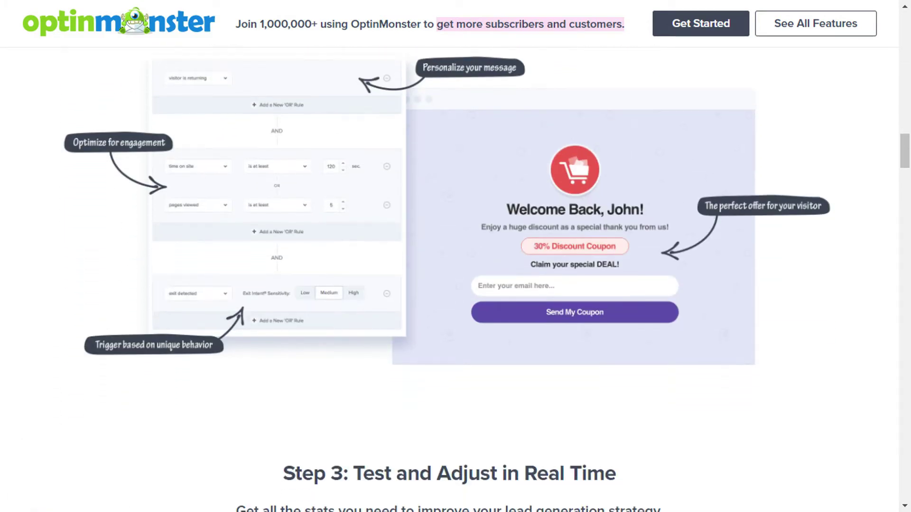
pyautogui.scroll(-5, 455, 256)
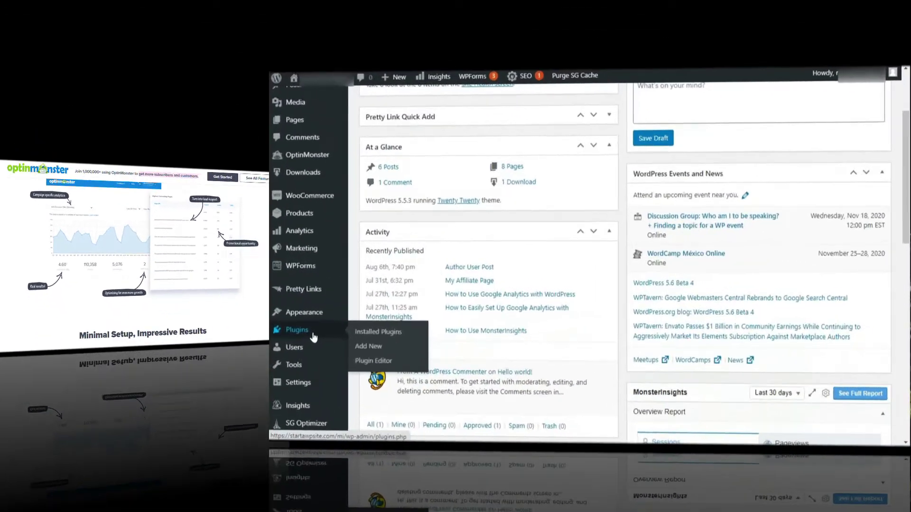
# Search the Add New plugins directory for WPForms
pyautogui.click(127, 383)
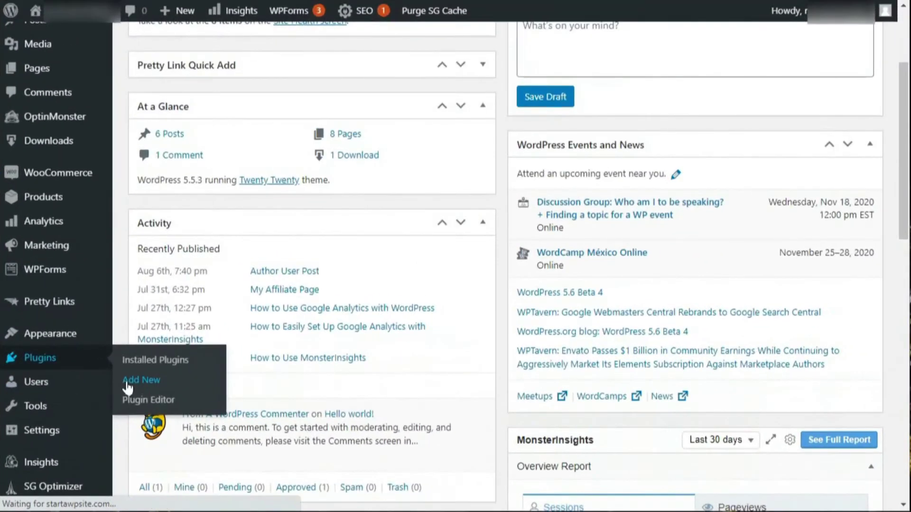
pyautogui.click(754, 86)
pyautogui.write('WPForms')
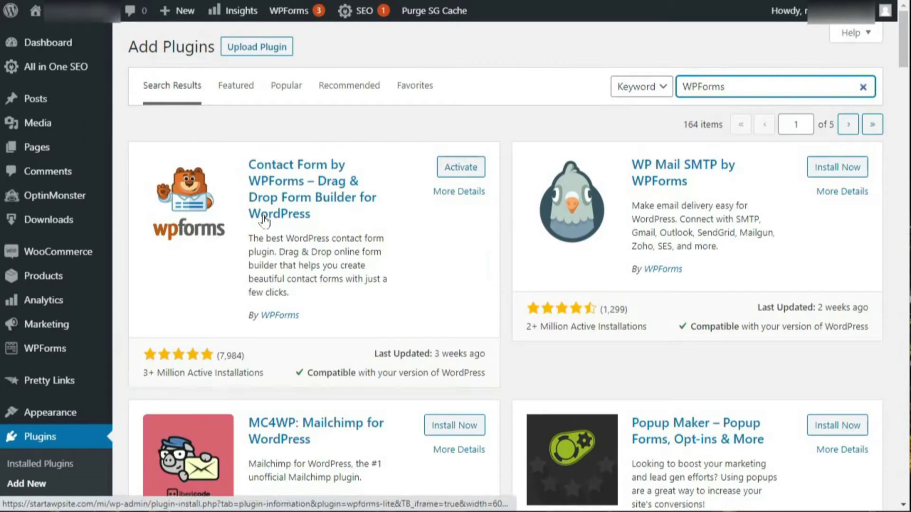
# Install the Surveys and Polls addon from WPForms Addons, then search plugins for OptinMonster
pyautogui.moveTo(84, 352)
pyautogui.click(137, 383)
pyautogui.scroll(-10, 132, 403)
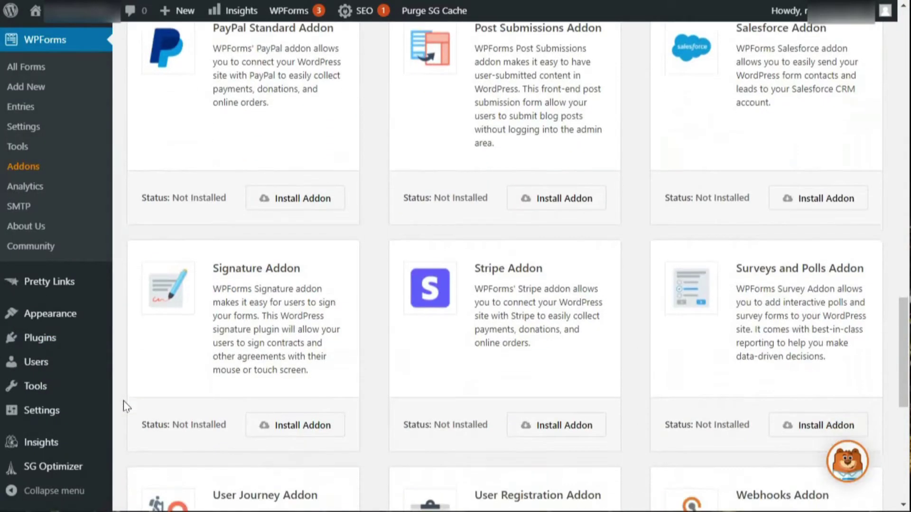
pyautogui.click(791, 382)
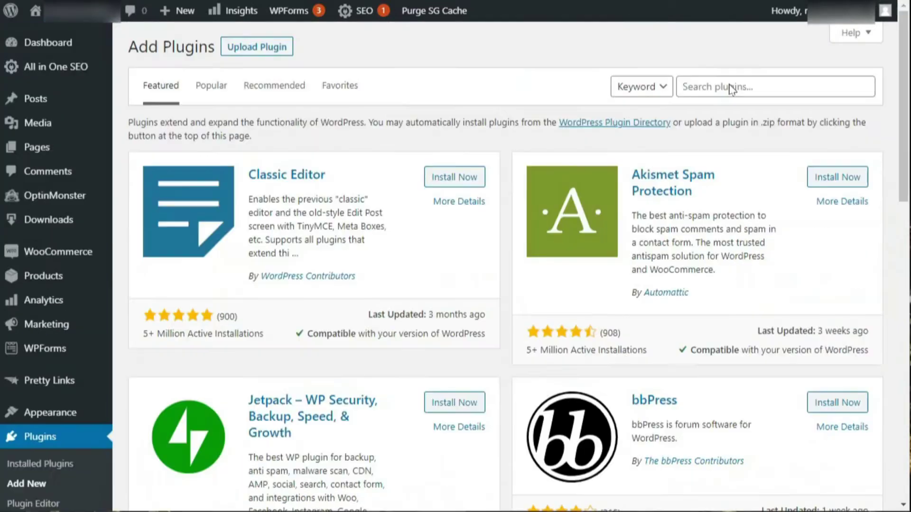
pyautogui.click(730, 86)
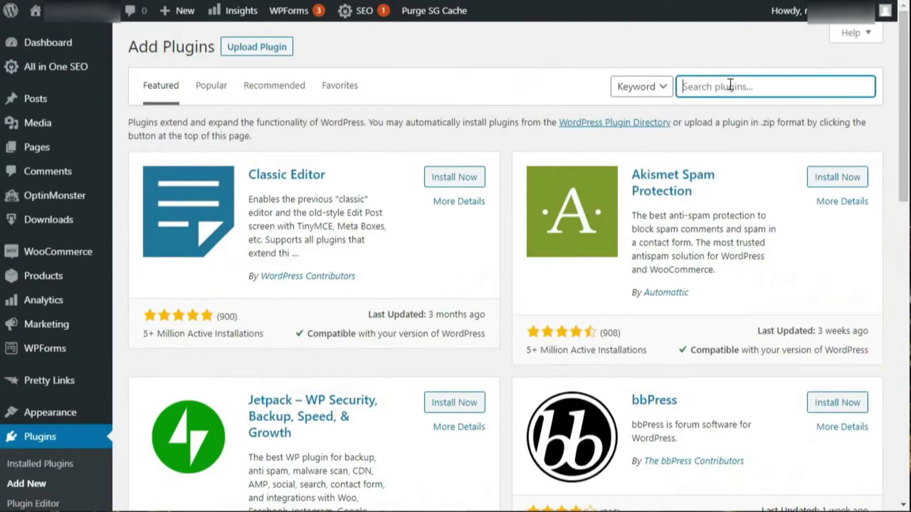
pyautogui.write('OptinMonster')
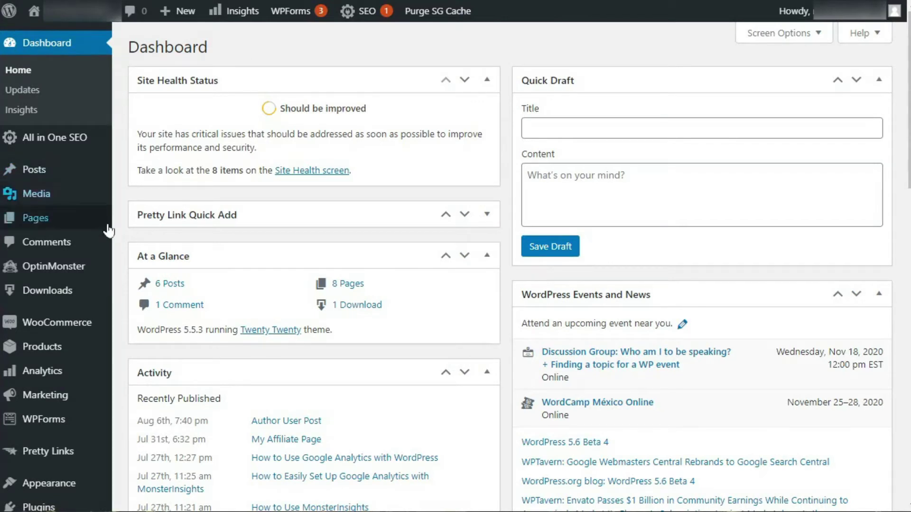
# Create a new form named 'Site Visitor Survey' from the Survey Form template
pyautogui.moveTo(83, 428)
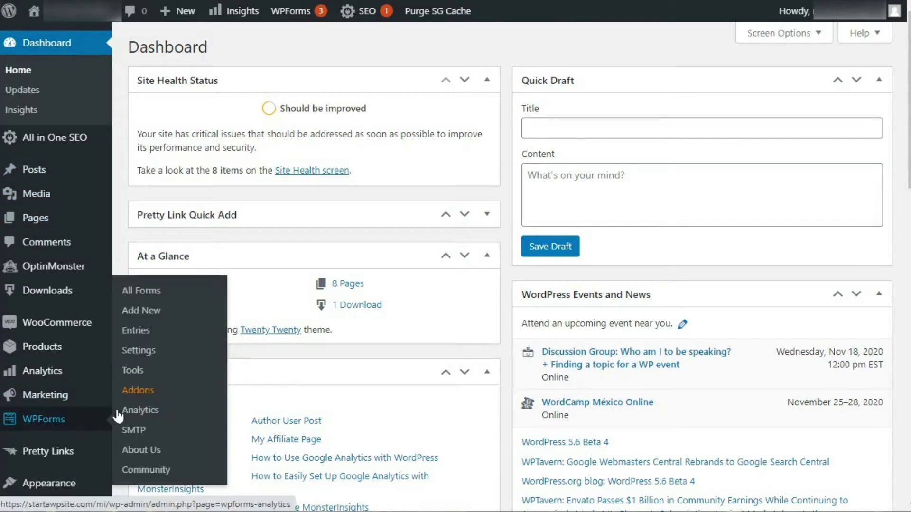
pyautogui.click(147, 315)
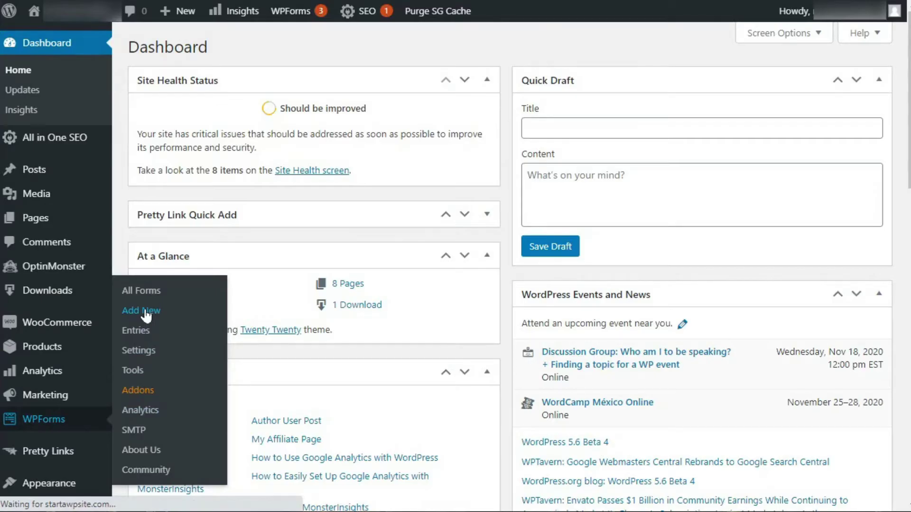
pyautogui.write('Site Visitor Survey')
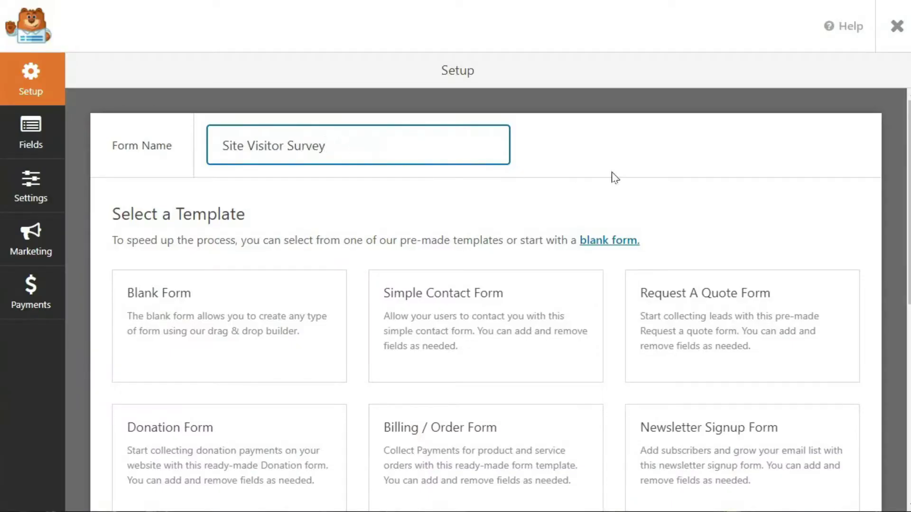
pyautogui.moveTo(909, 196); pyautogui.dragTo(908, 355)
pyautogui.moveTo(674, 303)
pyautogui.click(719, 290)
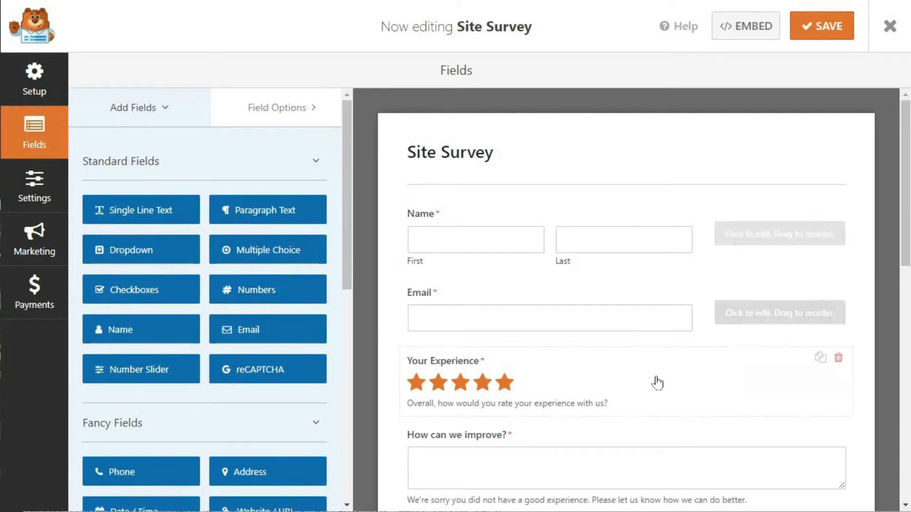
# Set the Your Experience rating field to star icons at Medium size
pyautogui.click(538, 403)
pyautogui.scroll(-5, 261, 451)
pyautogui.click(147, 242)
pyautogui.click(144, 257)
pyautogui.click(114, 295)
pyautogui.click(105, 326)
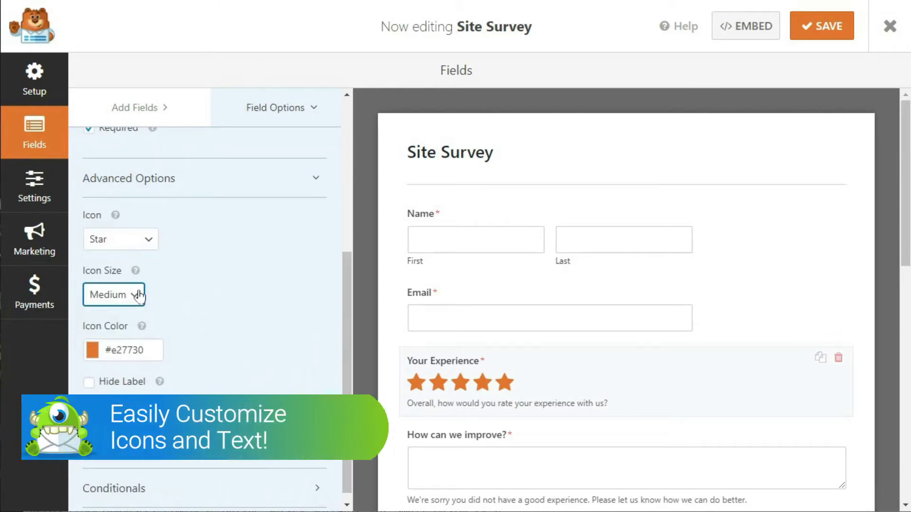
# Replace the satisfaction matrix's Purchase row and Very Unsatisfied column labels with 'Your Text Here'
pyautogui.scroll(-8, 889, 261)
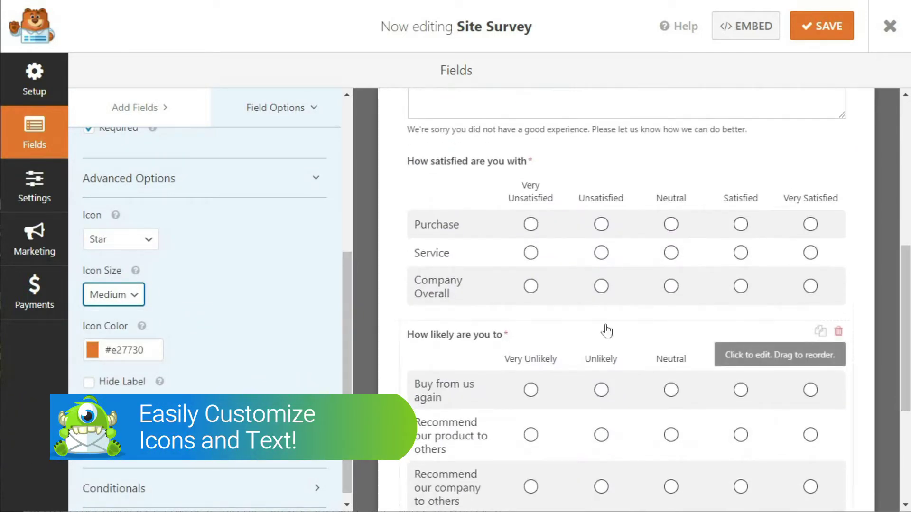
pyautogui.click(593, 303)
pyautogui.write('Your Text Here')
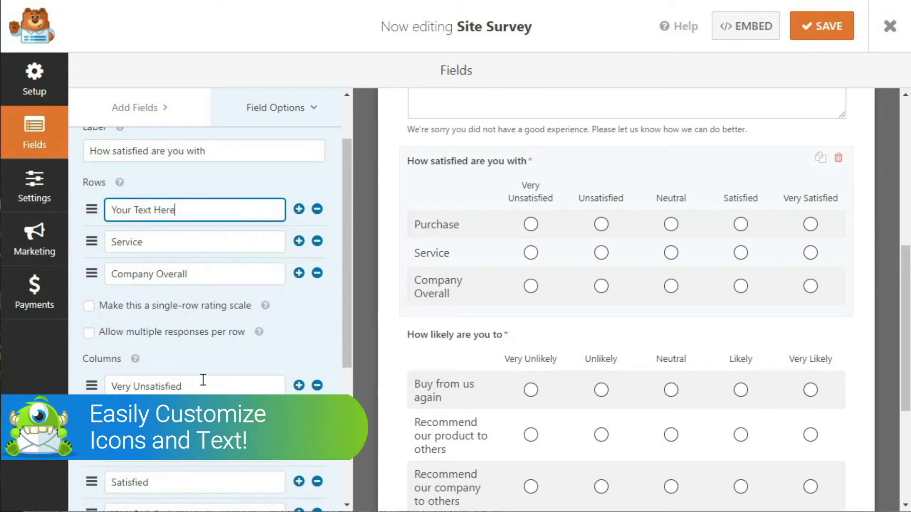
pyautogui.doubleClick(156, 386)
pyautogui.write('Your Text Here')
# Move the satisfaction matrix below the 'How likely' field and open Marketing integrations
pyautogui.scroll(-1, 340, 412)
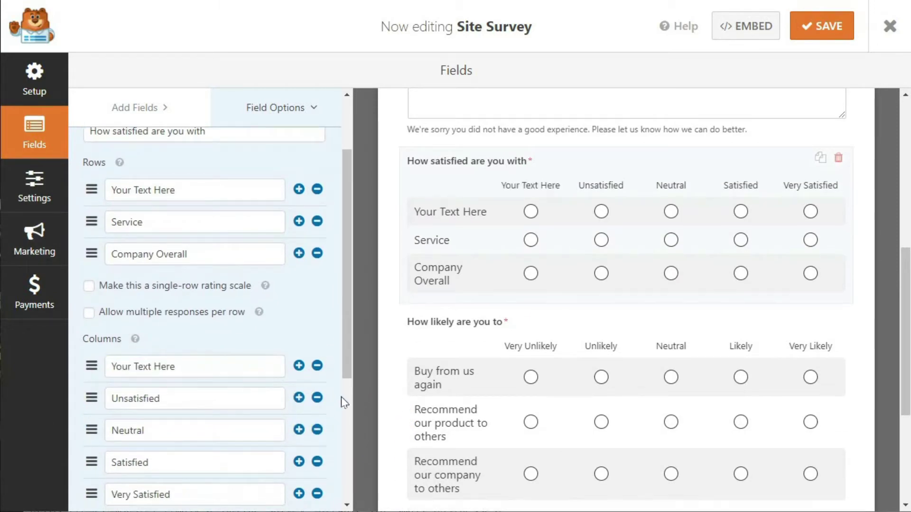
pyautogui.moveTo(791, 166); pyautogui.dragTo(803, 182)
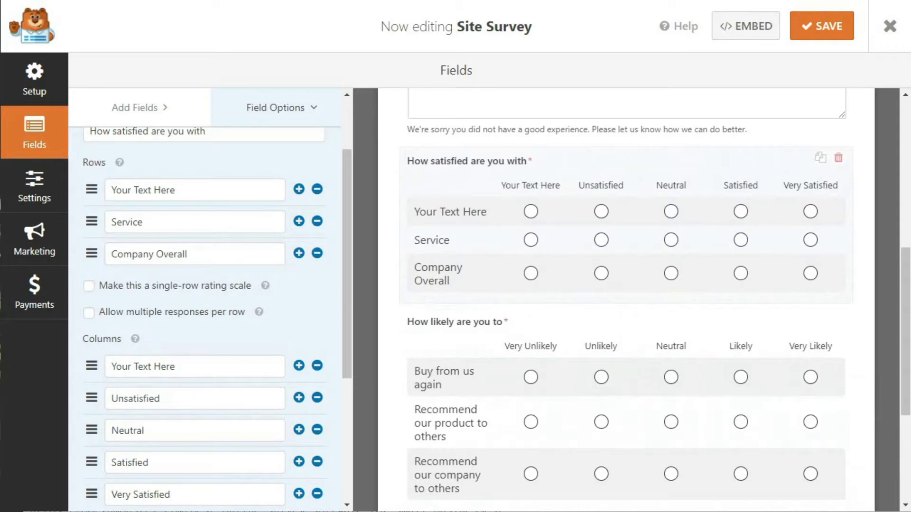
pyautogui.click(43, 250)
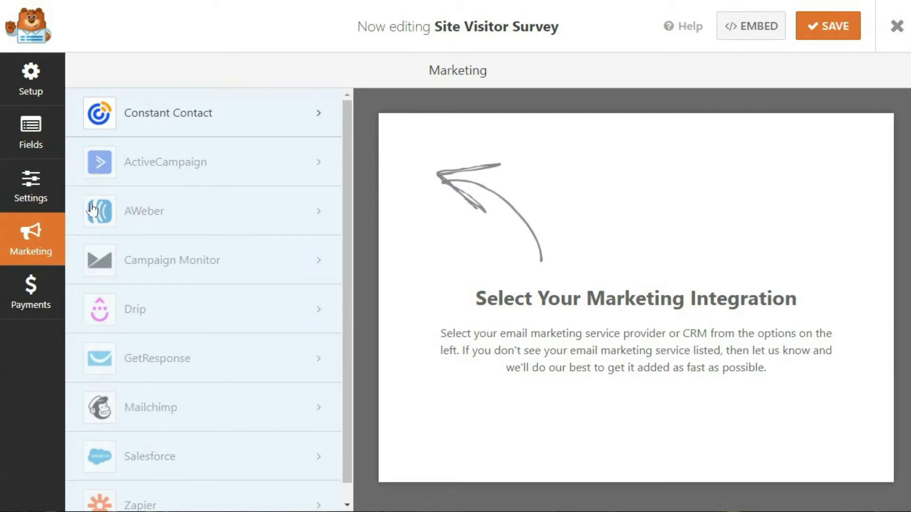
# Add a new Constant Contact connection nicknamed 'Survey'
pyautogui.click(172, 112)
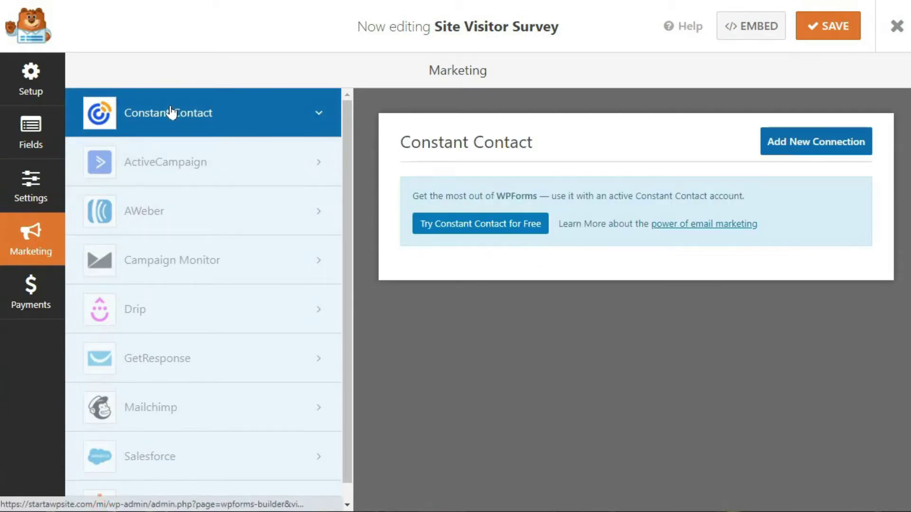
pyautogui.click(789, 145)
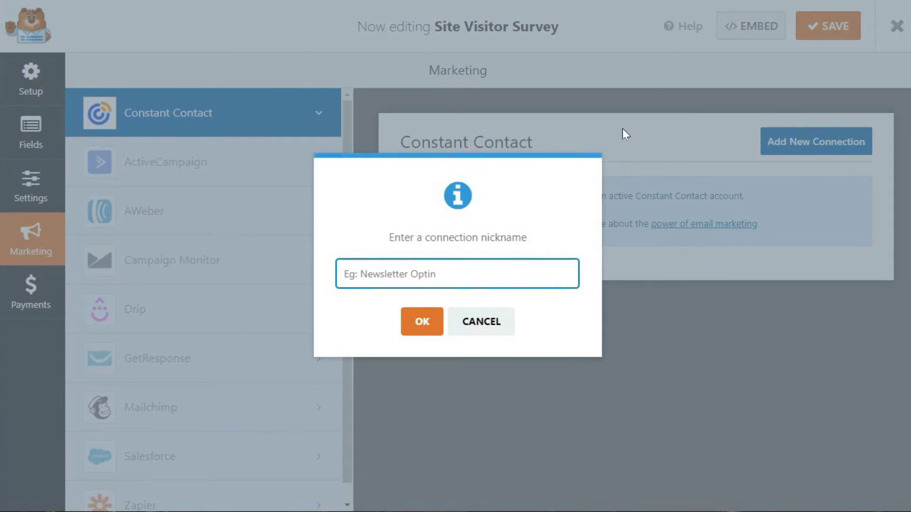
pyautogui.click(435, 280)
pyautogui.write('Survey')
pyautogui.click(422, 330)
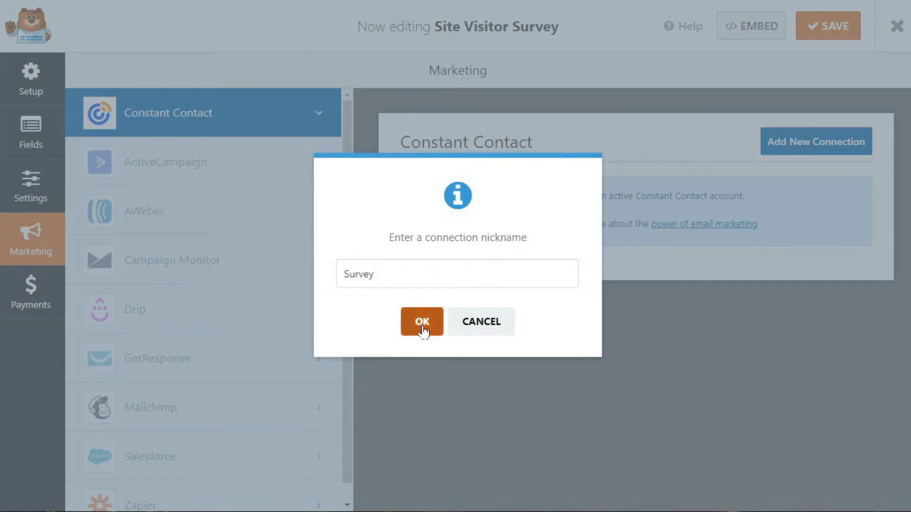
# Choose the General Interest list, map Email and Full Name to form fields, and show the shortcode
pyautogui.scroll(-2, 382, 258)
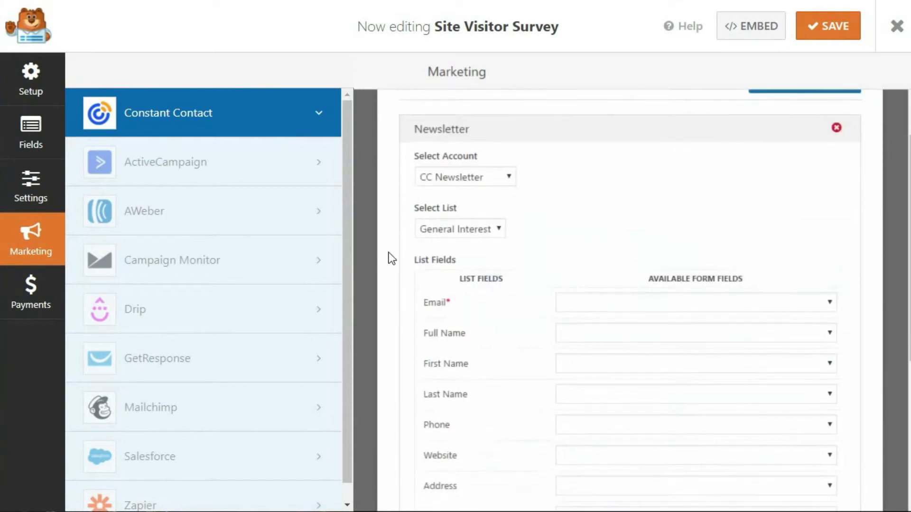
pyautogui.click(453, 225)
pyautogui.click(459, 245)
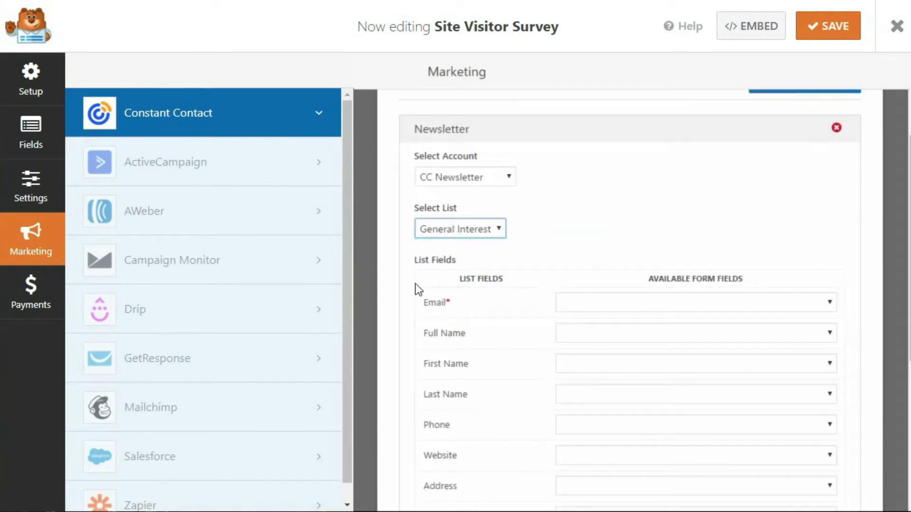
pyautogui.click(637, 312)
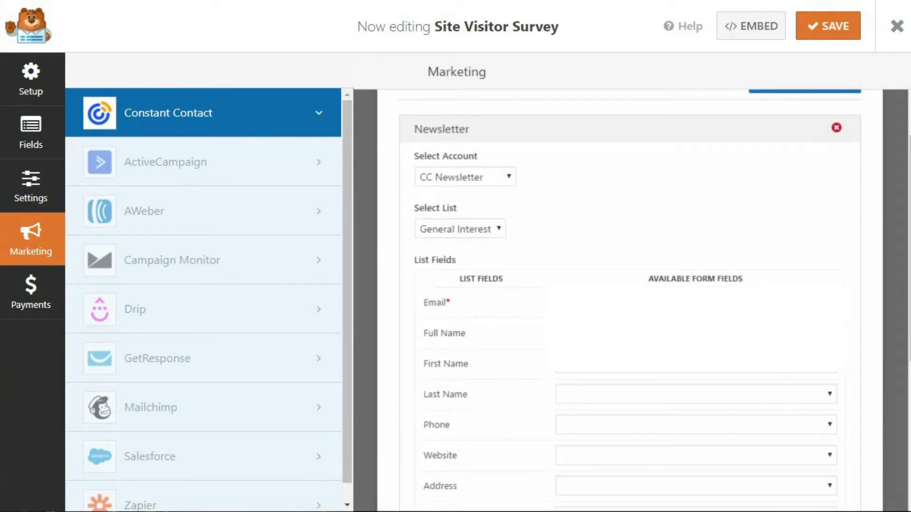
pyautogui.click(612, 332)
pyautogui.scroll(-2, 612, 308)
pyautogui.click(608, 277)
pyautogui.click(612, 296)
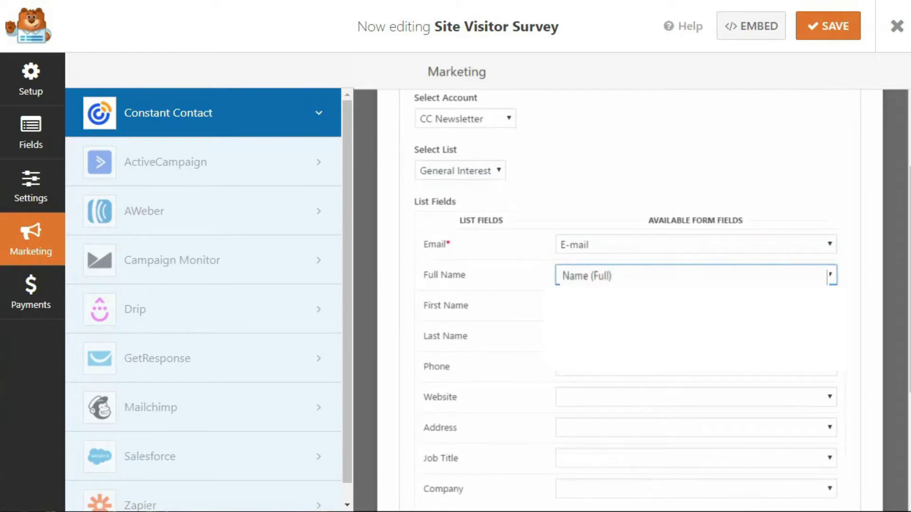
pyautogui.click(761, 27)
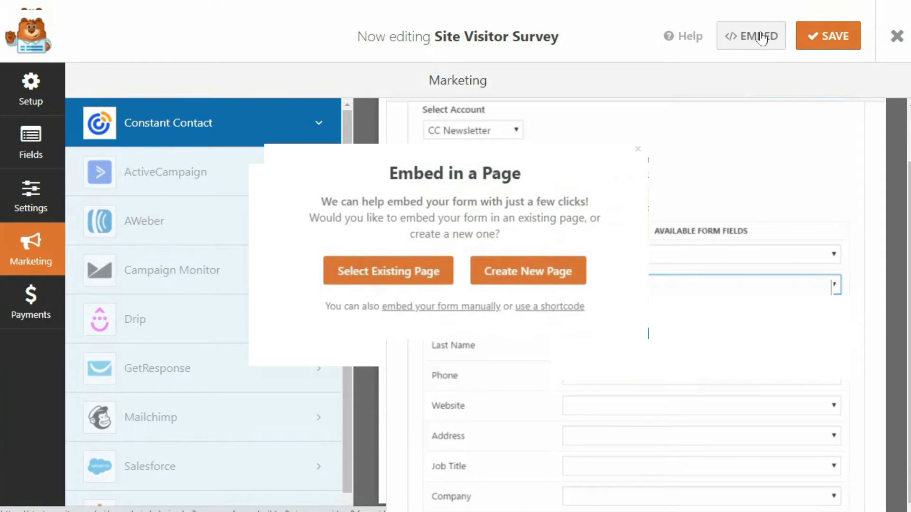
pyautogui.click(549, 306)
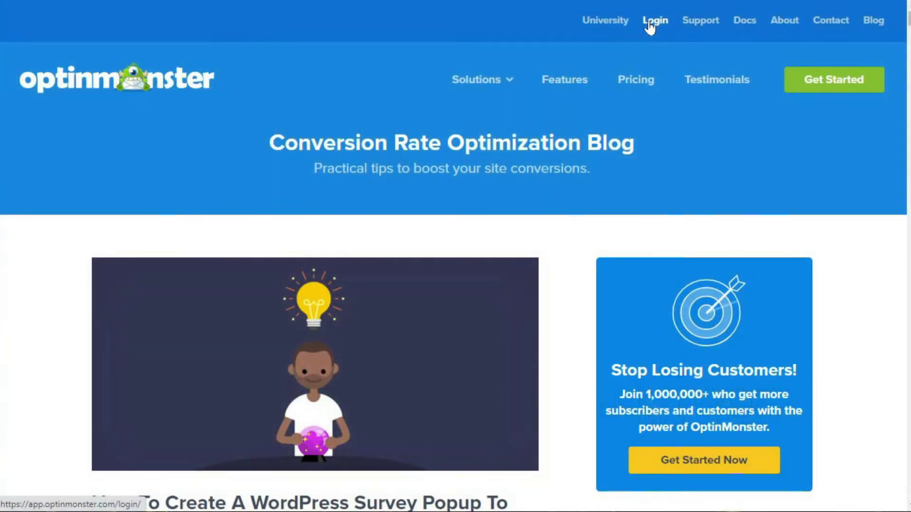
# Log in to OptinMonster and start a new Popup campaign
pyautogui.click(649, 23)
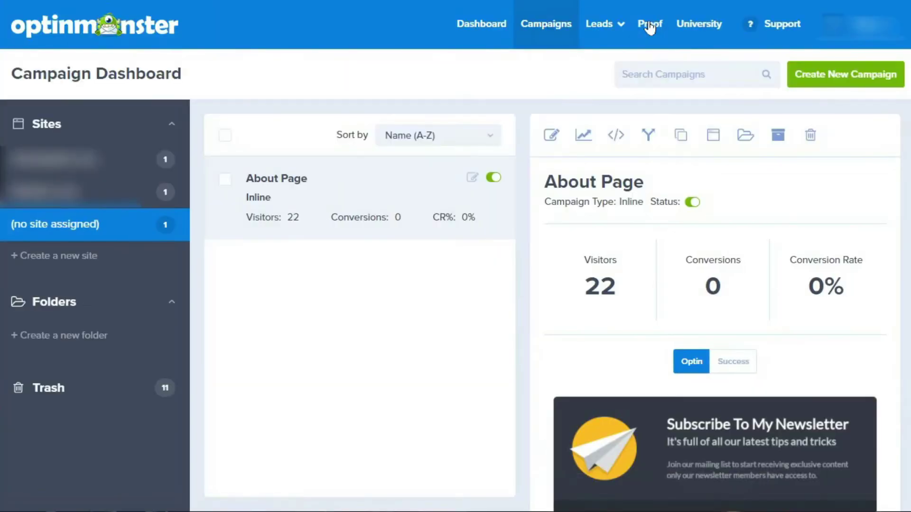
pyautogui.click(834, 75)
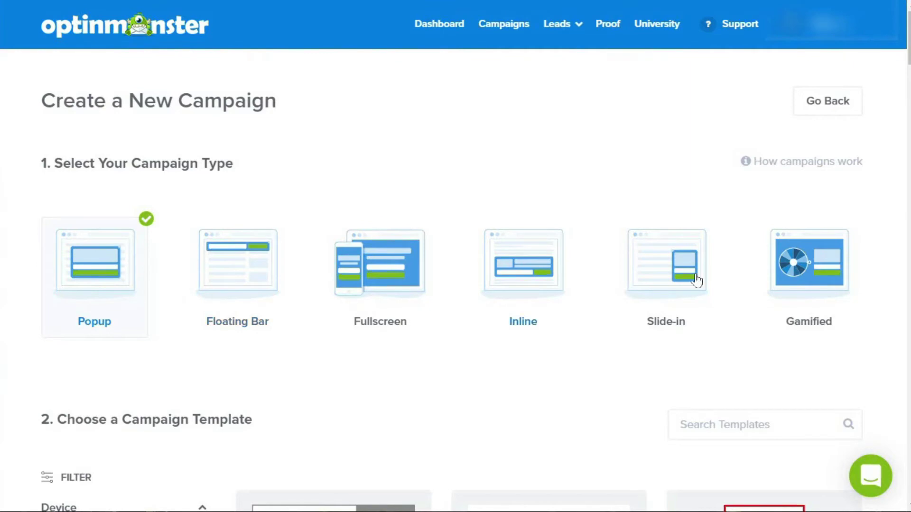
# Choose the Canvas template for the popup campaign
pyautogui.scroll(-20, 456, 256)
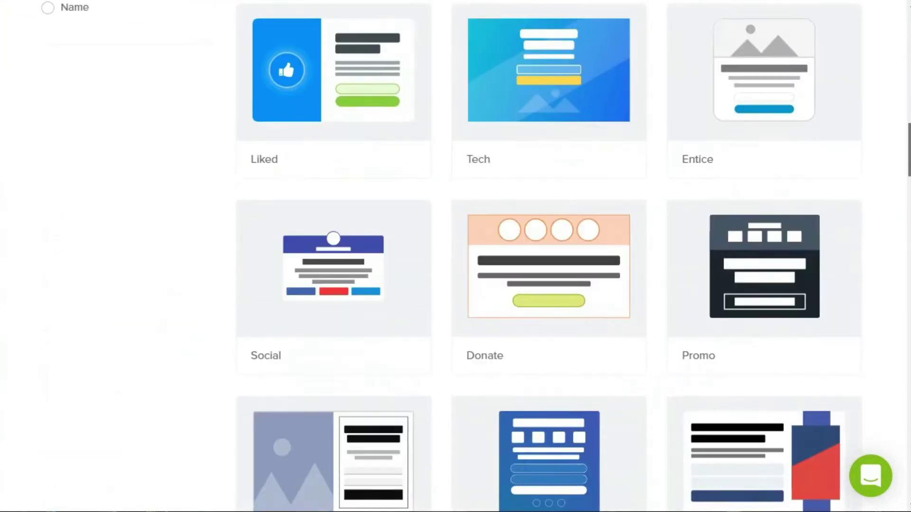
pyautogui.scroll(-14, 482, 291)
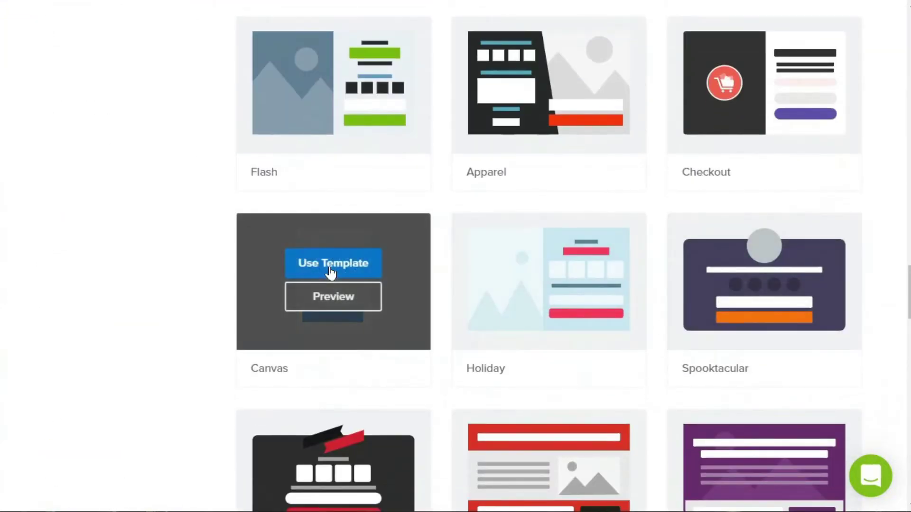
pyautogui.click(331, 273)
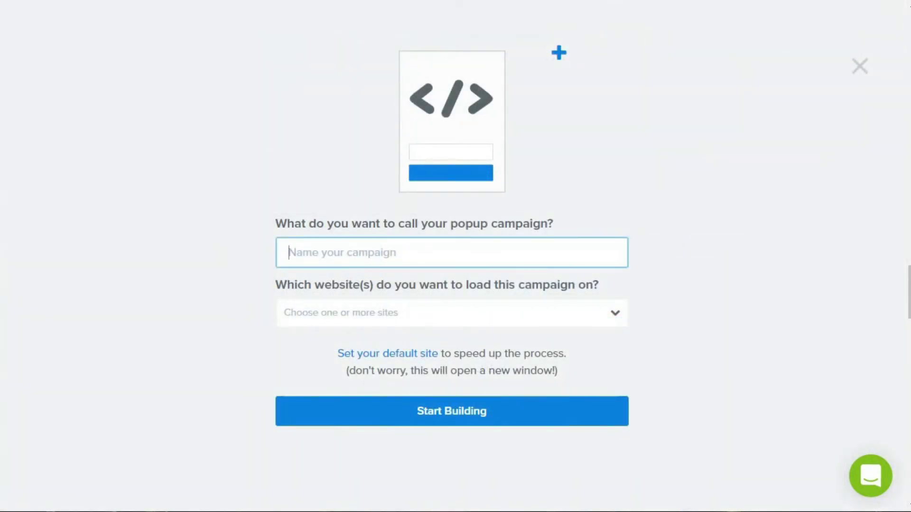
# Name the campaign 'Site Visitor Survey Popup', select the website, and start building
pyautogui.click(372, 252)
pyautogui.write('Site Visitor Survey Popup')
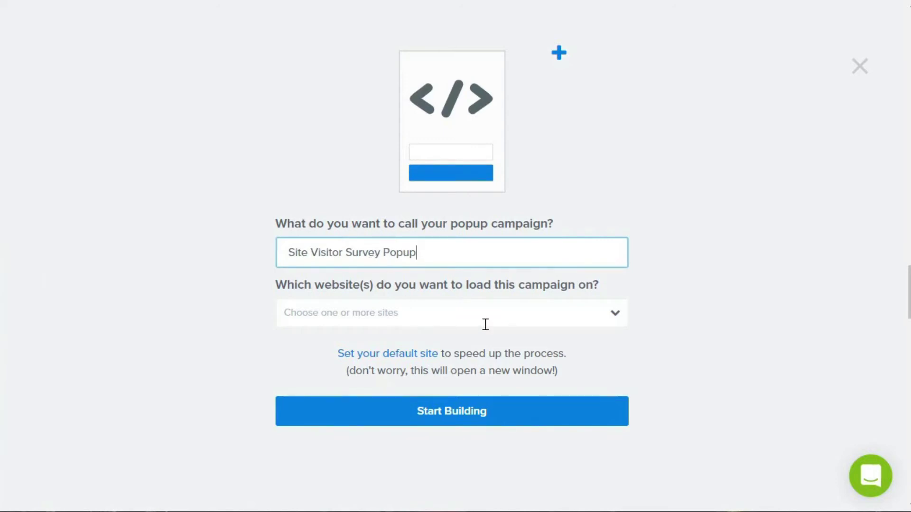
pyautogui.click(616, 317)
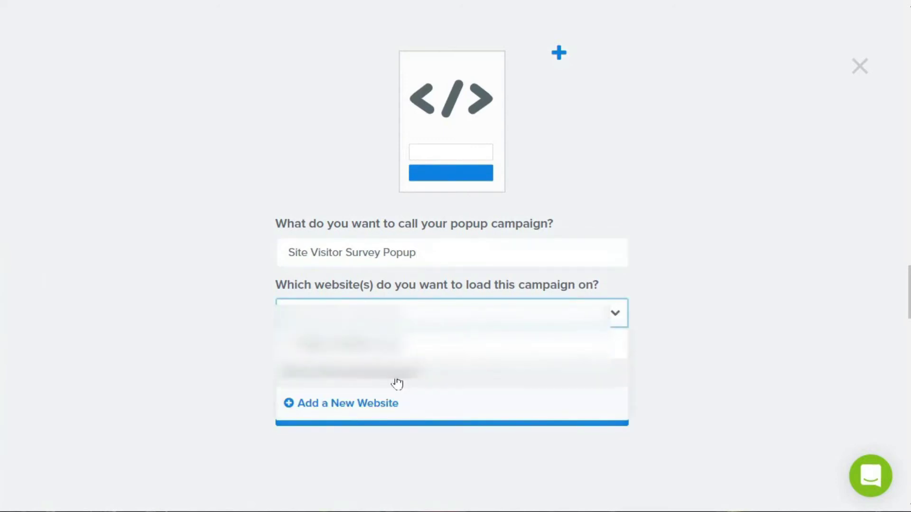
pyautogui.click(397, 379)
pyautogui.click(383, 418)
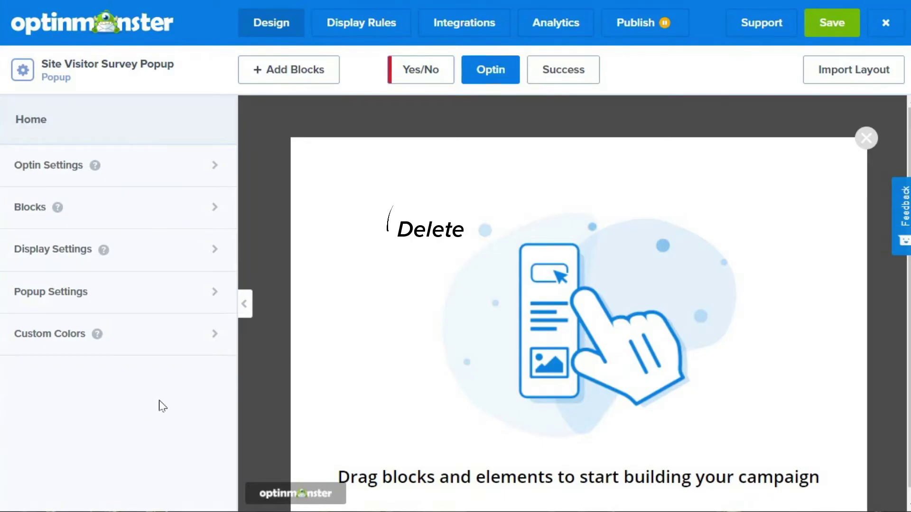
# Delete the placeholder element and add a one-column row holding an HTML element
pyautogui.click(392, 183)
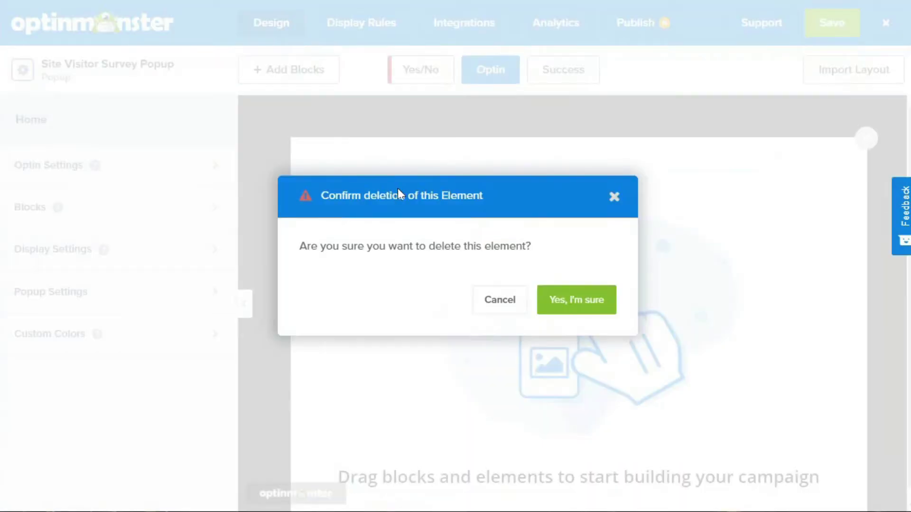
pyautogui.click(571, 300)
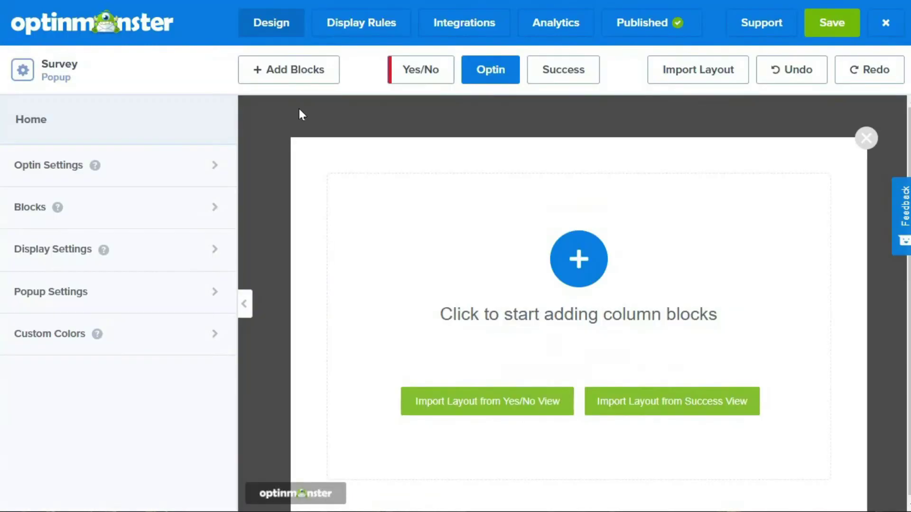
pyautogui.click(80, 220)
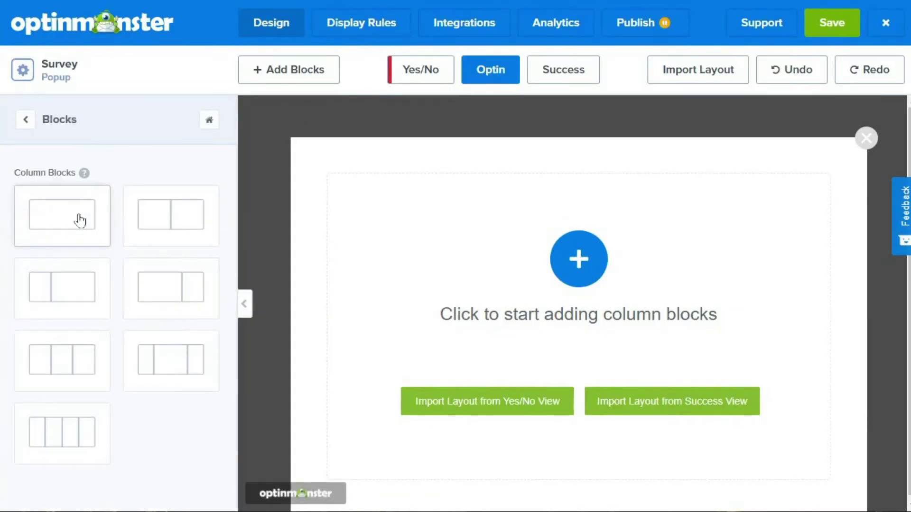
pyautogui.moveTo(79, 213); pyautogui.dragTo(593, 246)
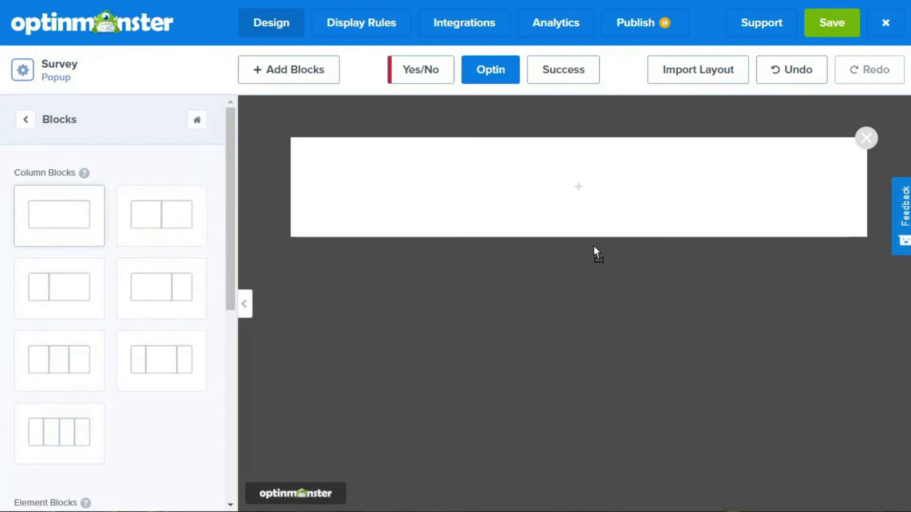
pyautogui.moveTo(236, 158); pyautogui.dragTo(236, 401)
pyautogui.moveTo(68, 274); pyautogui.dragTo(495, 186)
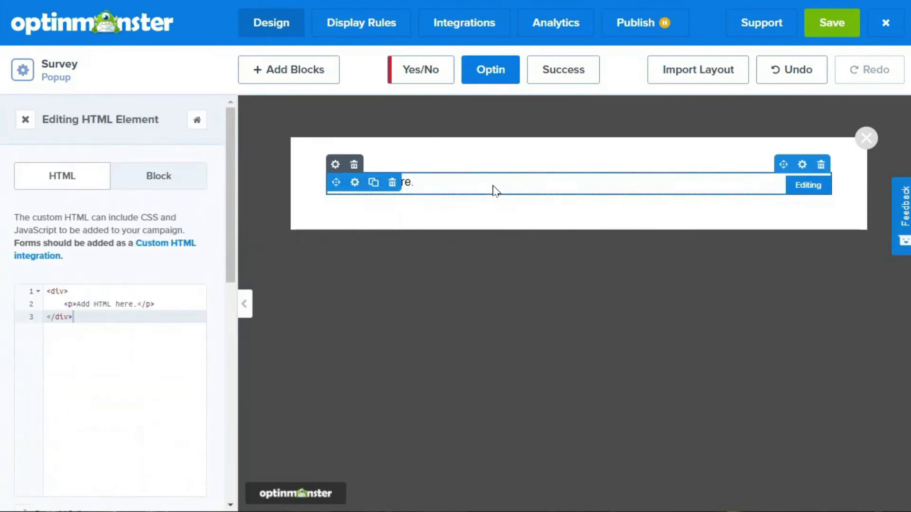
# Replace the placeholder text in the popup's HTML paragraph with the pasted survey intro sentence
pyautogui.moveTo(77, 303); pyautogui.dragTo(136, 304)
pyautogui.press('BackSpace')
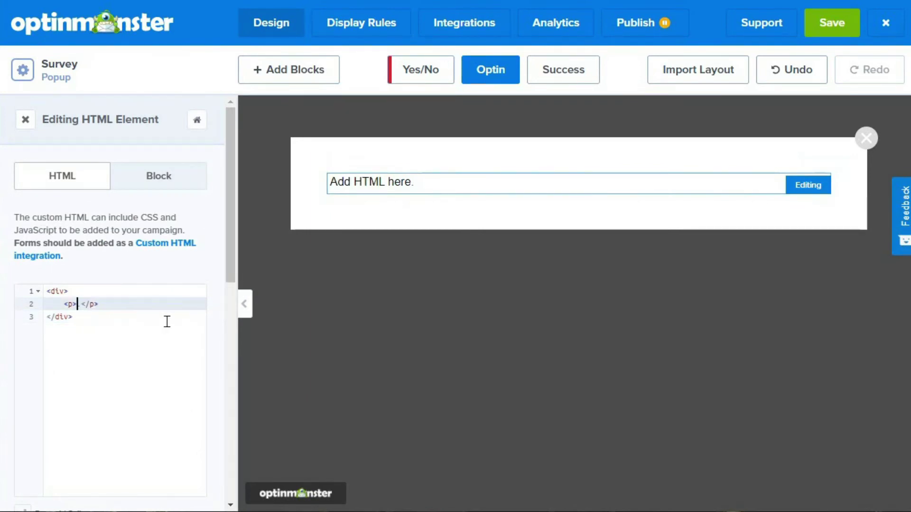
pyautogui.write('Before you go, can we ask a couple of quick questions?')
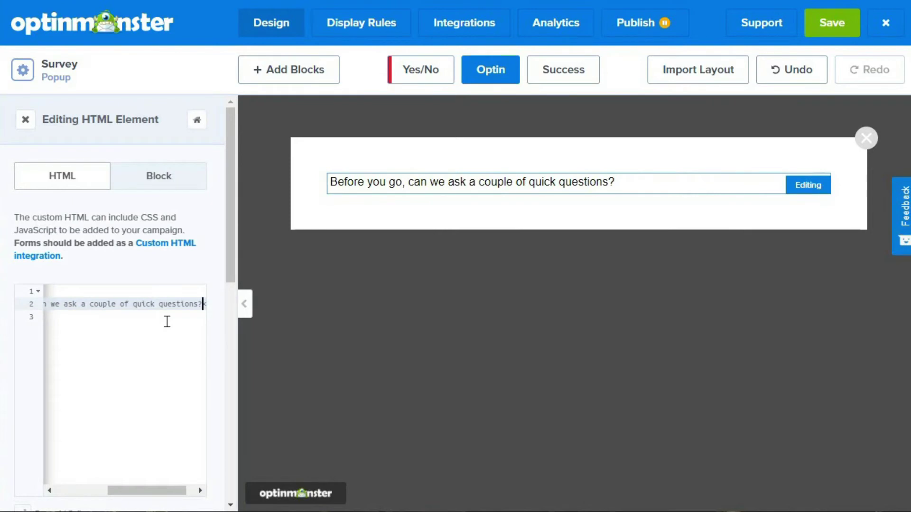
# Paste the WPForms shortcode on a new line just before the closing </div> tag
pyautogui.click(167, 322)
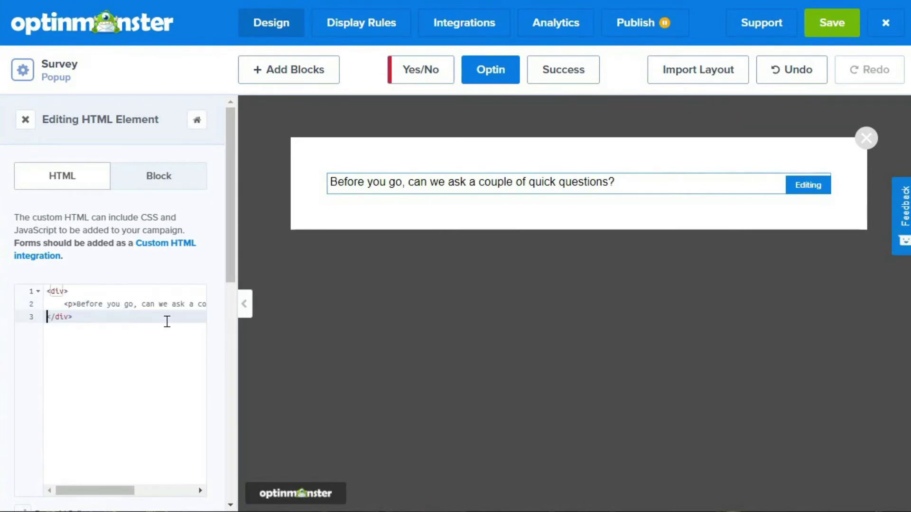
pyautogui.press('Return')
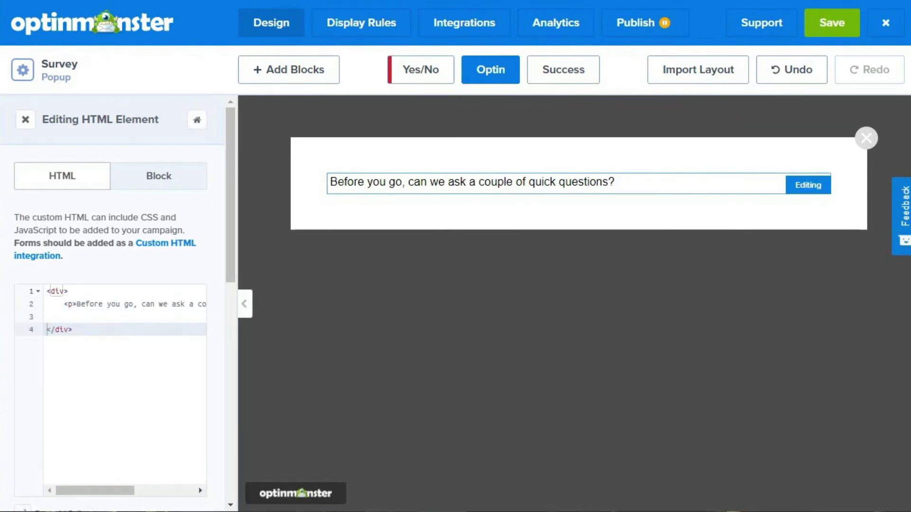
pyautogui.click(63, 315)
pyautogui.write('[wpforms id="68" title="false" description="false"]')
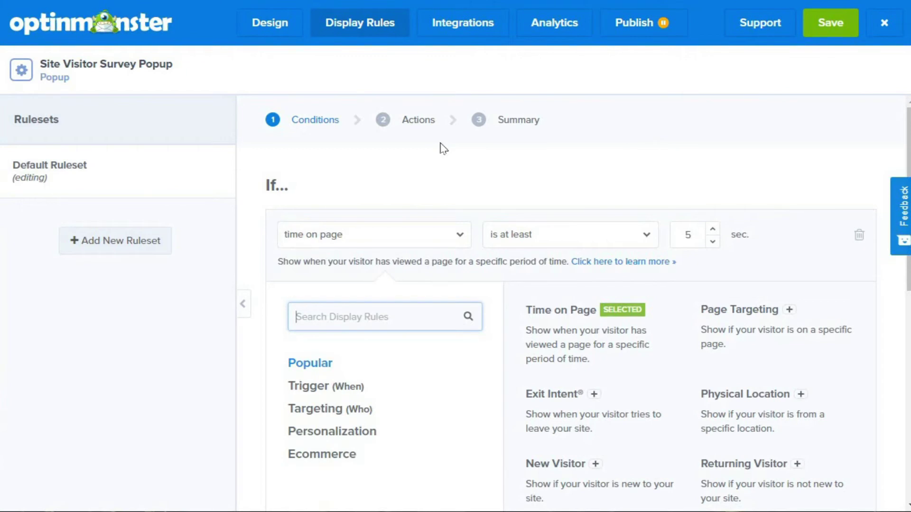
# Replace the time-on-page condition with Exit Intent on all devices and continue to the actions step
pyautogui.click(456, 237)
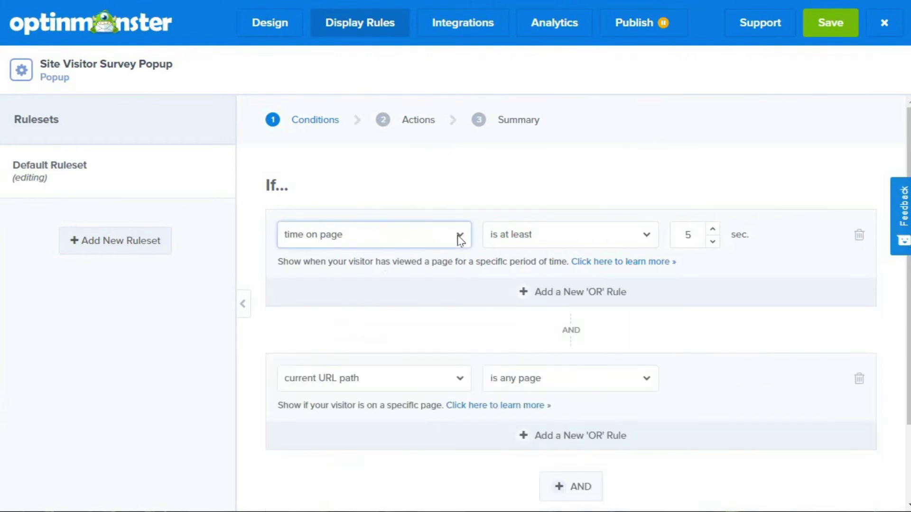
pyautogui.click(458, 237)
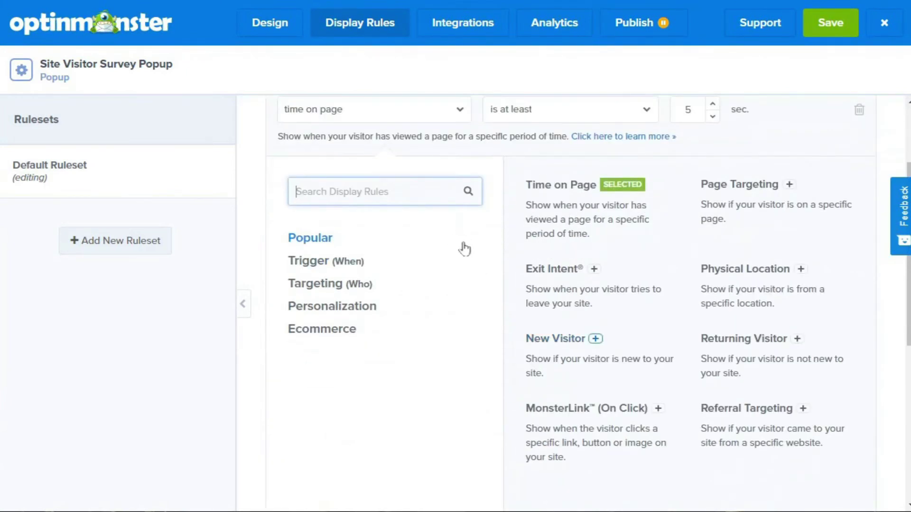
pyautogui.click(560, 285)
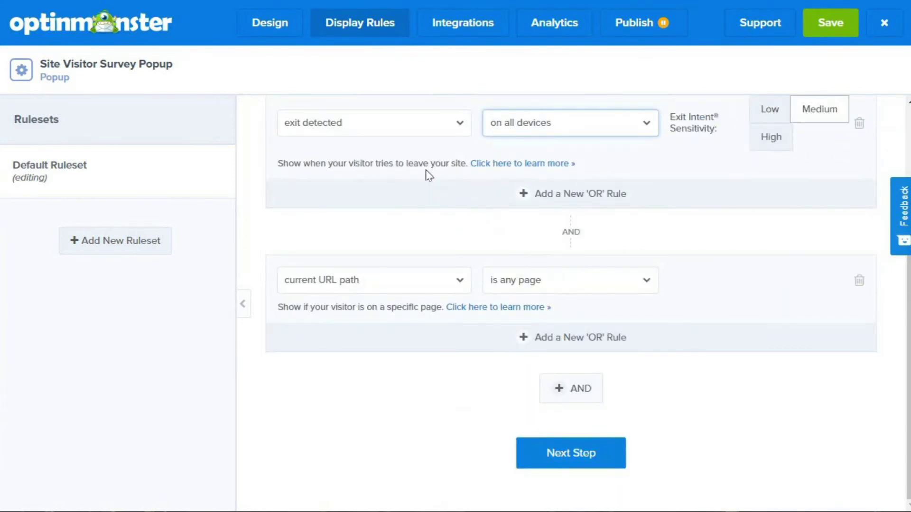
pyautogui.scroll(2, 427, 177)
pyautogui.scroll(1, 429, 176)
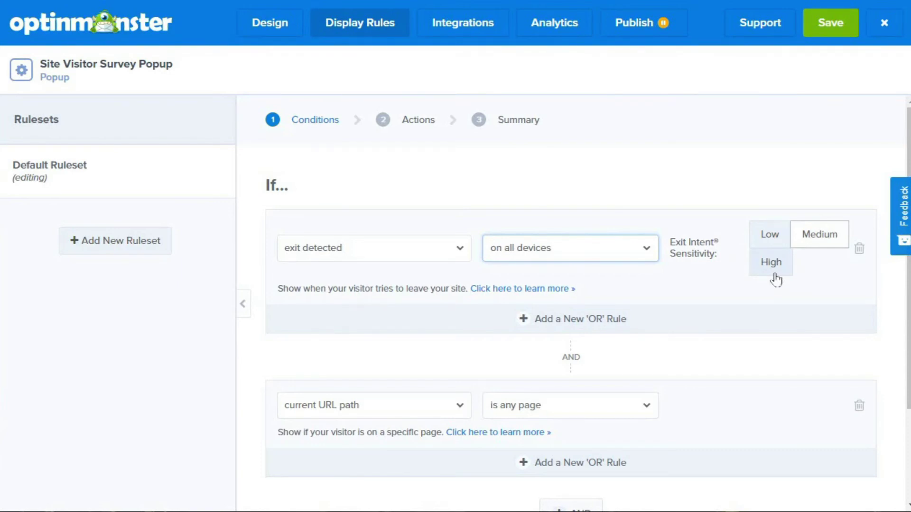
pyautogui.scroll(-3, 722, 349)
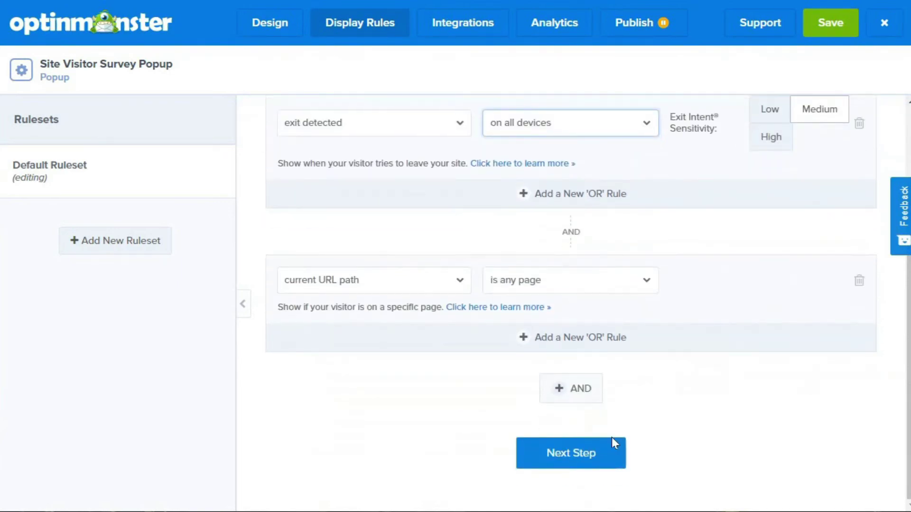
pyautogui.click(602, 450)
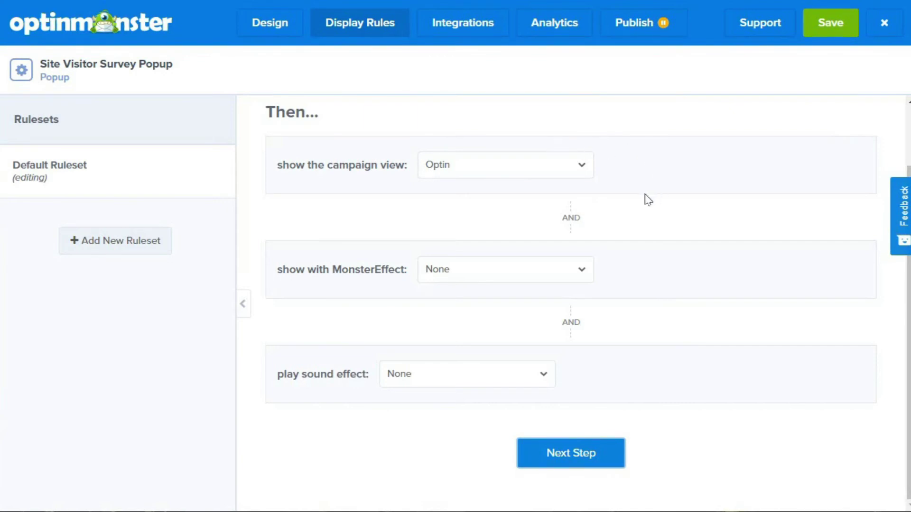
# Give the popup the Bounce MonsterEffect and Ping sound effect, then advance to the Summary
pyautogui.click(587, 273)
pyautogui.click(488, 321)
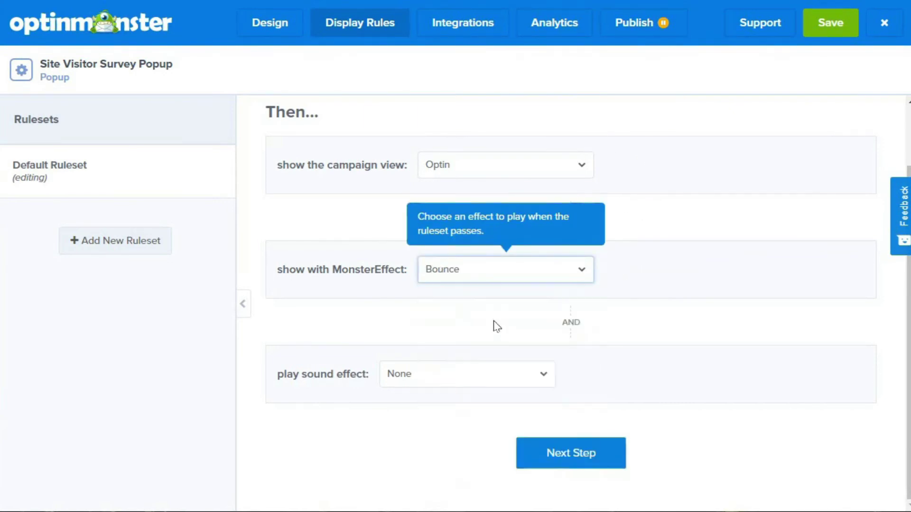
pyautogui.click(545, 380)
pyautogui.click(459, 430)
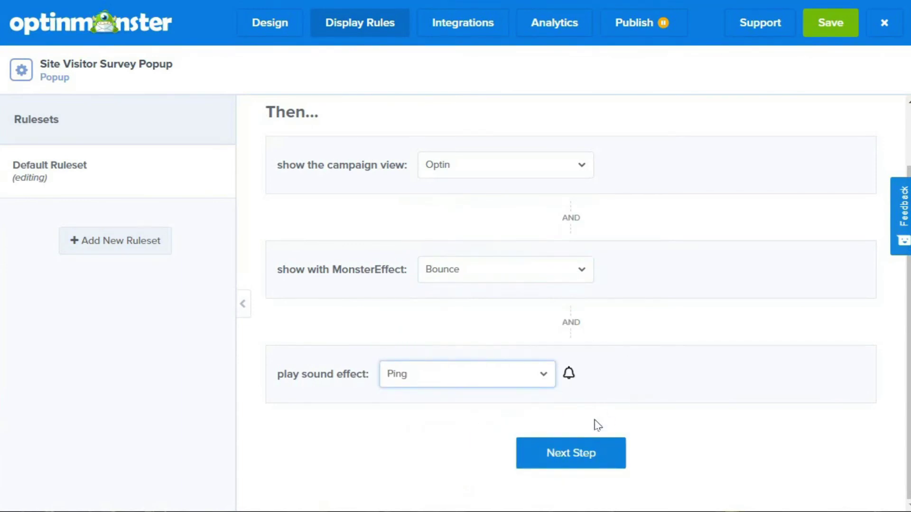
pyautogui.click(582, 454)
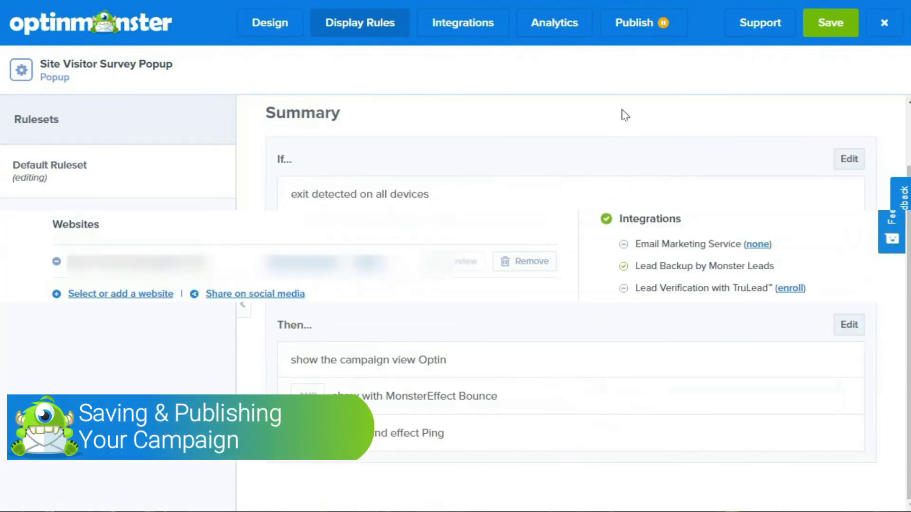
# Set the Site Visitor Survey Popup campaign status to Published and return to WordPress's Campaigns list
pyautogui.click(635, 30)
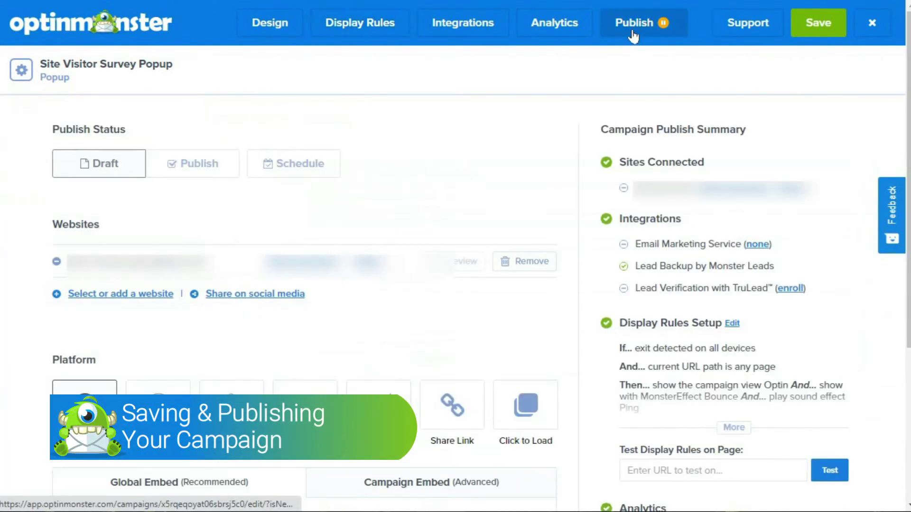
pyautogui.click(183, 165)
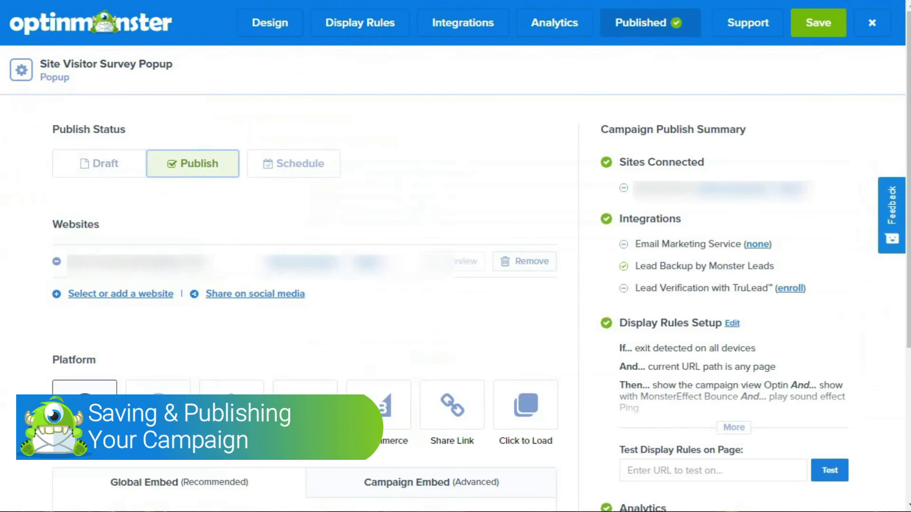
pyautogui.scroll(-5, 303, 284)
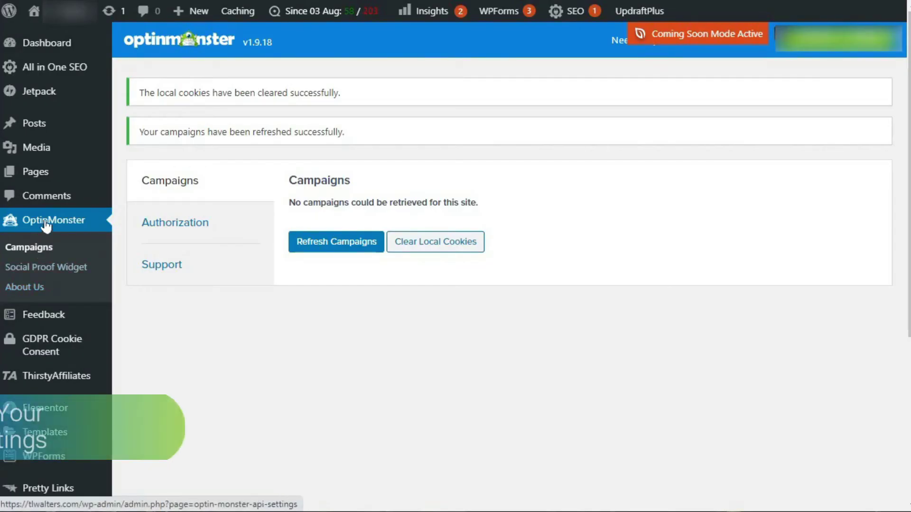
pyautogui.click(45, 234)
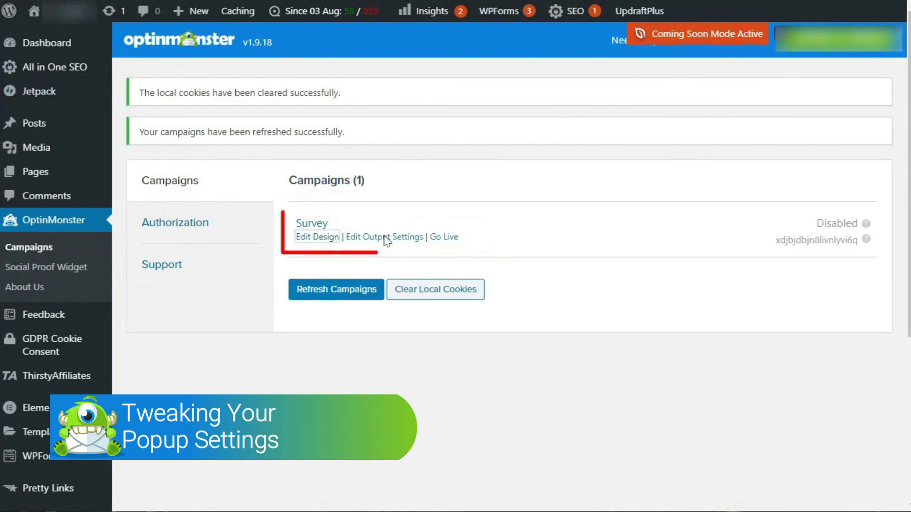
# In the Survey campaign's Output Settings, check Enable campaign on site for all visitors and save
pyautogui.click(387, 237)
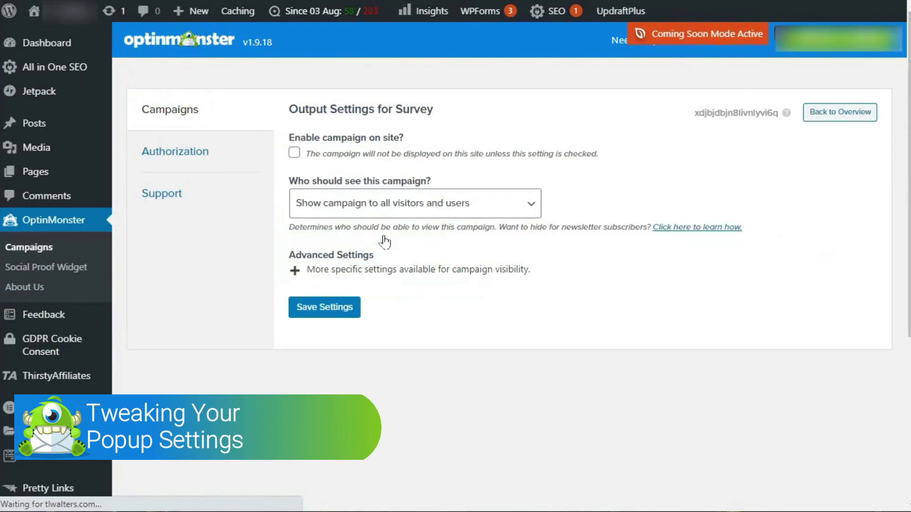
pyautogui.click(532, 207)
pyautogui.press('Down')
pyautogui.press('Down')
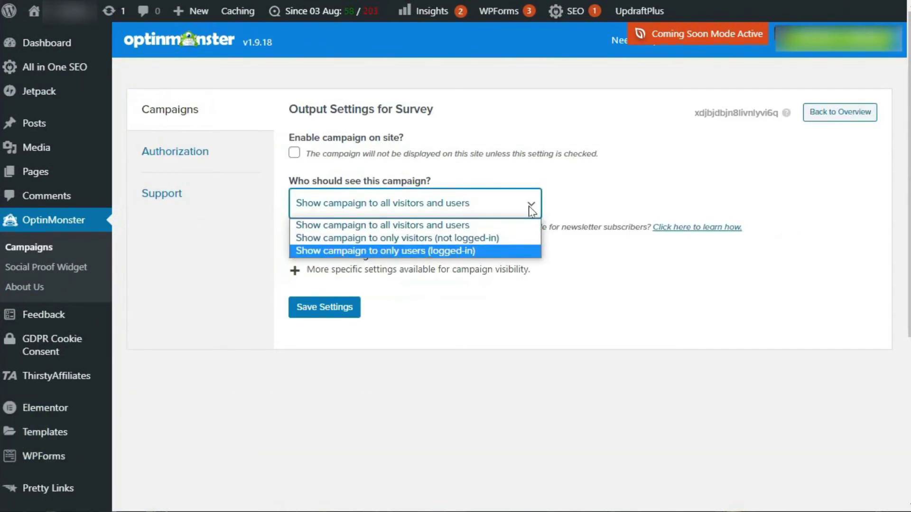
pyautogui.click(564, 265)
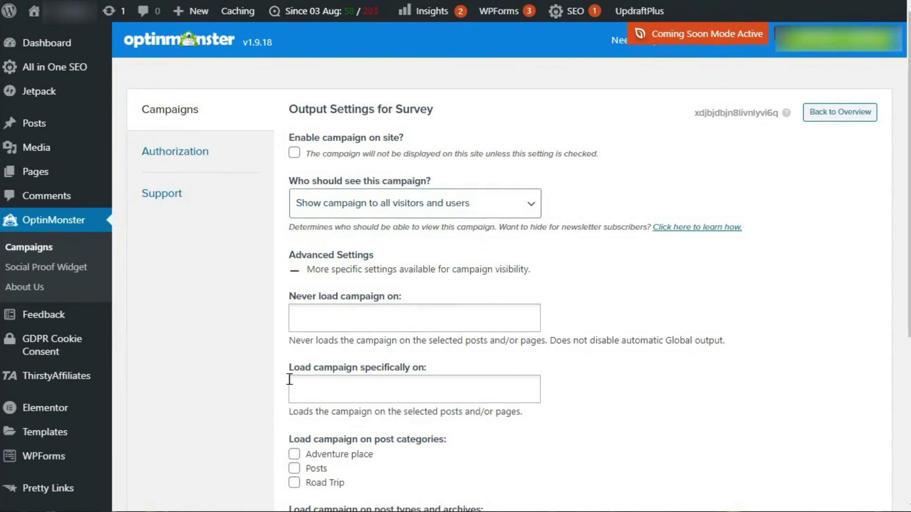
pyautogui.scroll(-5, 289, 380)
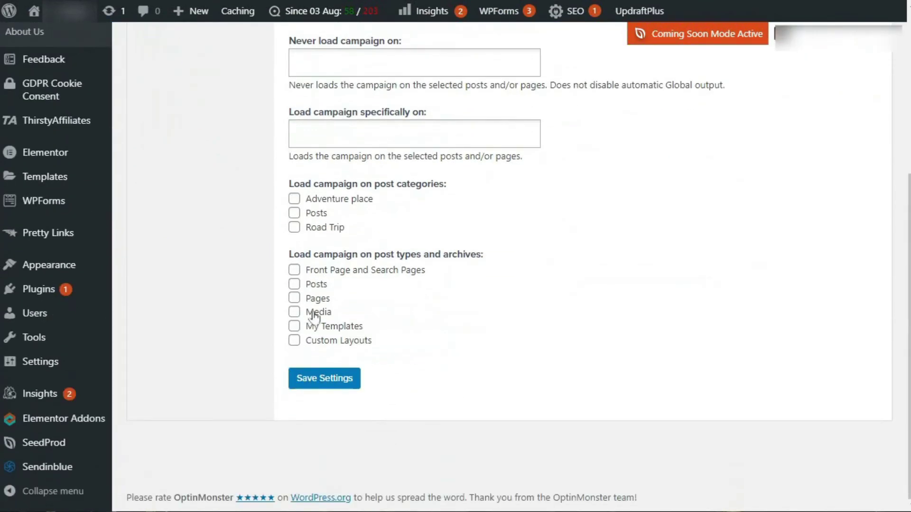
pyautogui.scroll(5, 488, 372)
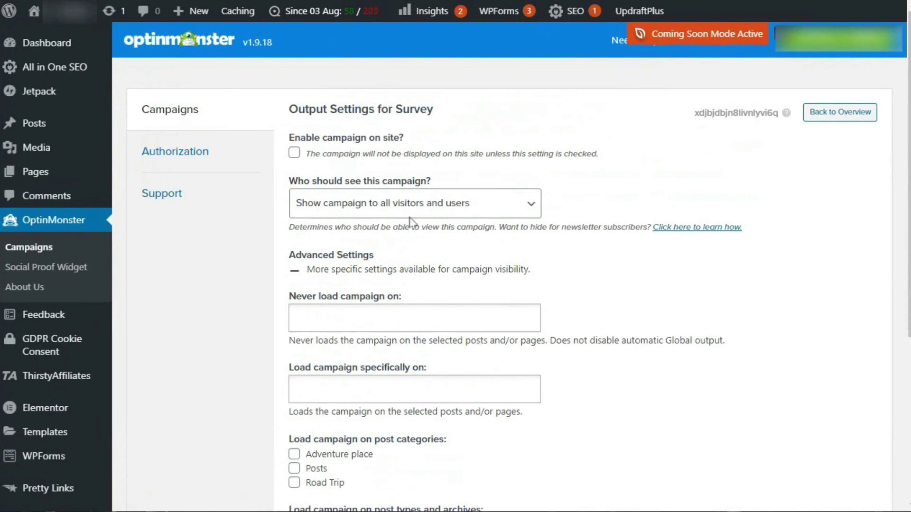
pyautogui.click(294, 152)
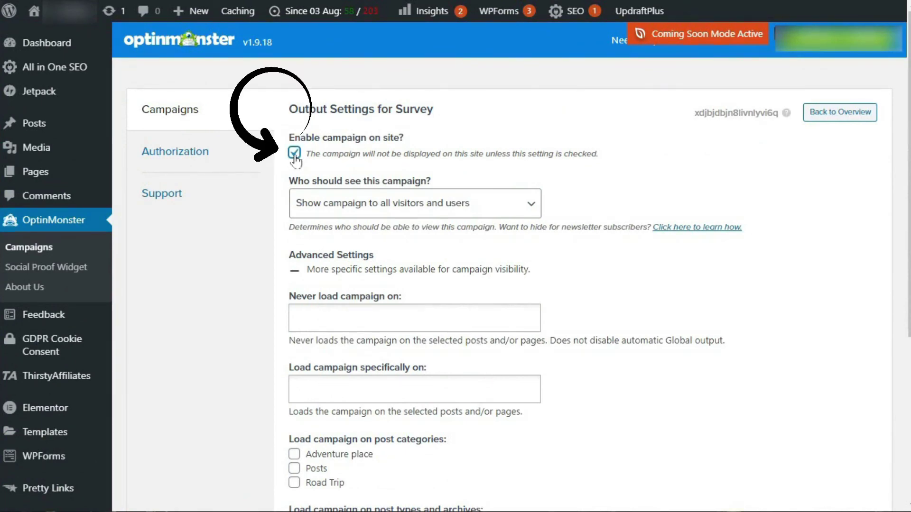
pyautogui.scroll(-5, 537, 228)
pyautogui.click(314, 378)
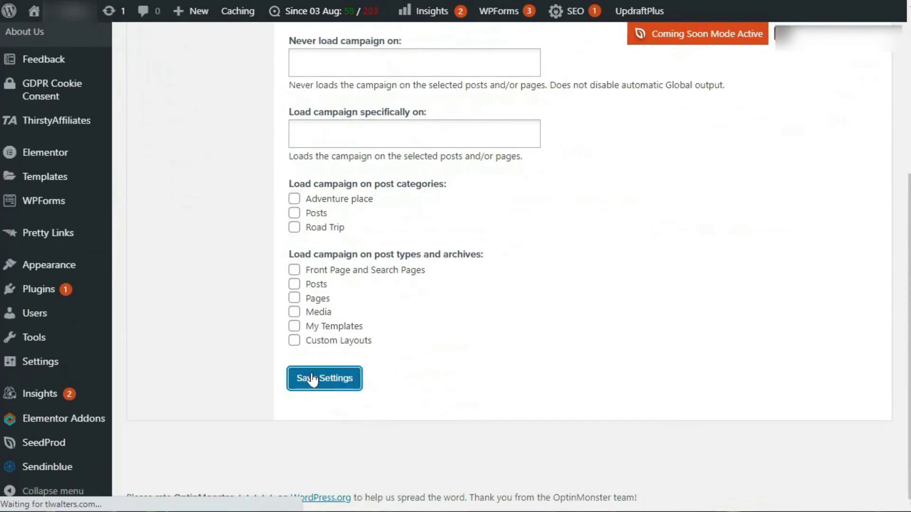